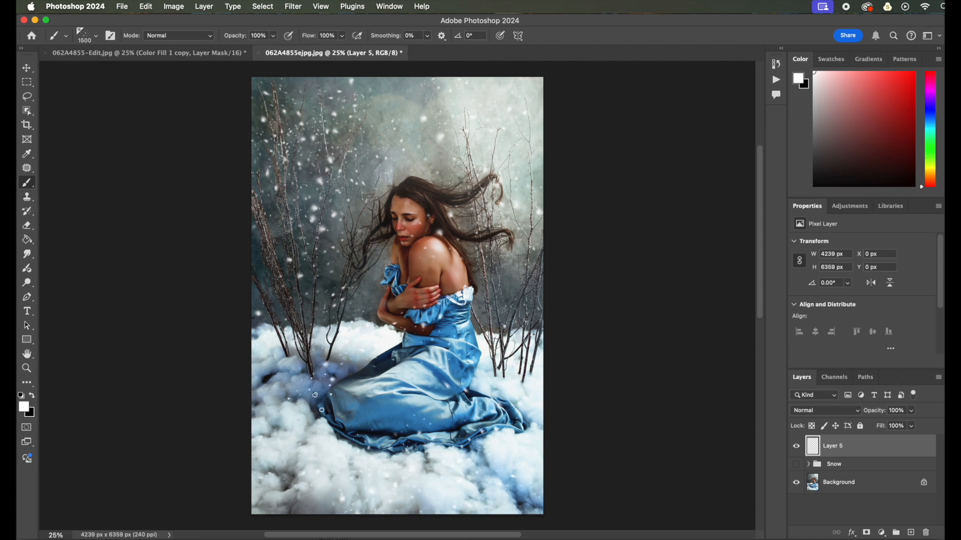
Paint more snowflakes over the photo, adjusting the brush size between strokes
key("bracketright")
key("bracketright")
key("bracketright")
key("bracketright")
key("bracketright")
key("bracketright")
key("bracketright")
left_click(360, 280)
mouse_move(453, 131)
left_mouse_down()
mouse_move(300, 160)
mouse_move(280, 350)
mouse_move(360, 320)
mouse_move(465, 180)
left_mouse_up()
key("bracketleft")
key("bracketleft")
key("bracketleft")
key("bracketleft")
key("bracketleft")
key("bracketleft")
key("bracketleft")
key("bracketleft")
key("bracketleft")
key("bracketleft")
mouse_move(296, 305)
left_mouse_down()
mouse_move(321, 270)
mouse_move(386, 240)
mouse_move(476, 245)
mouse_move(453, 215)
left_mouse_up()
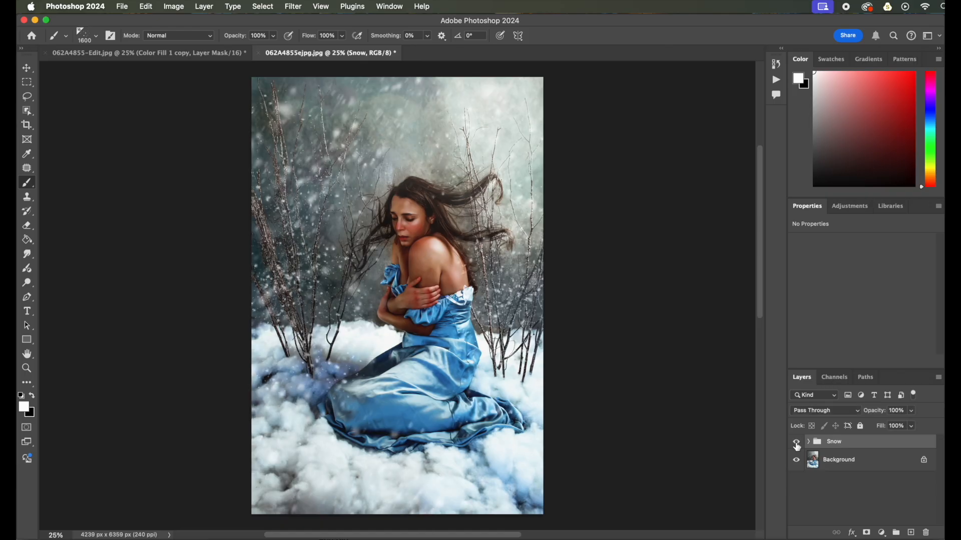
Hide the Snow layer group
left_click(797, 444)
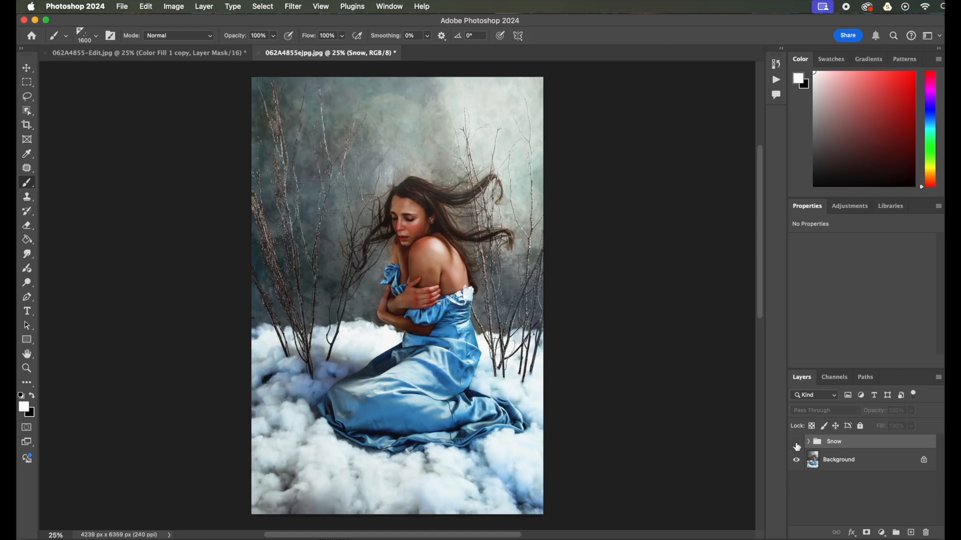
left_click(797, 444)
left_click(797, 444)
Add a white Solid Color fill layer above the Snow group
left_click(883, 534)
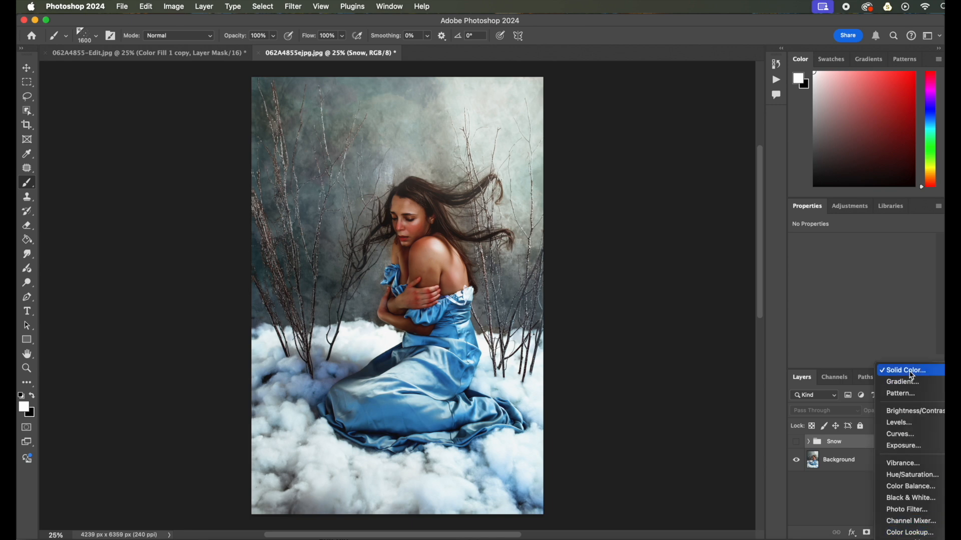
left_click(905, 371)
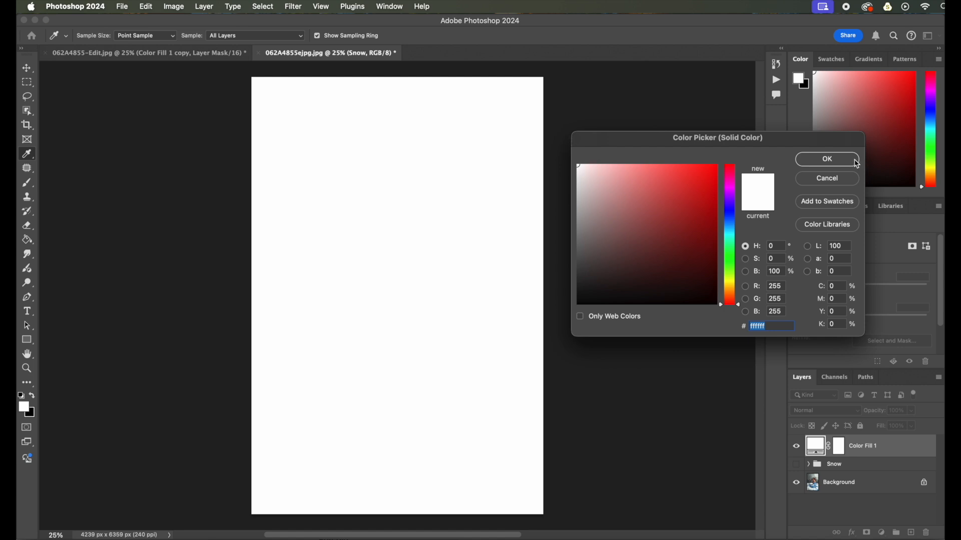
left_click(851, 160)
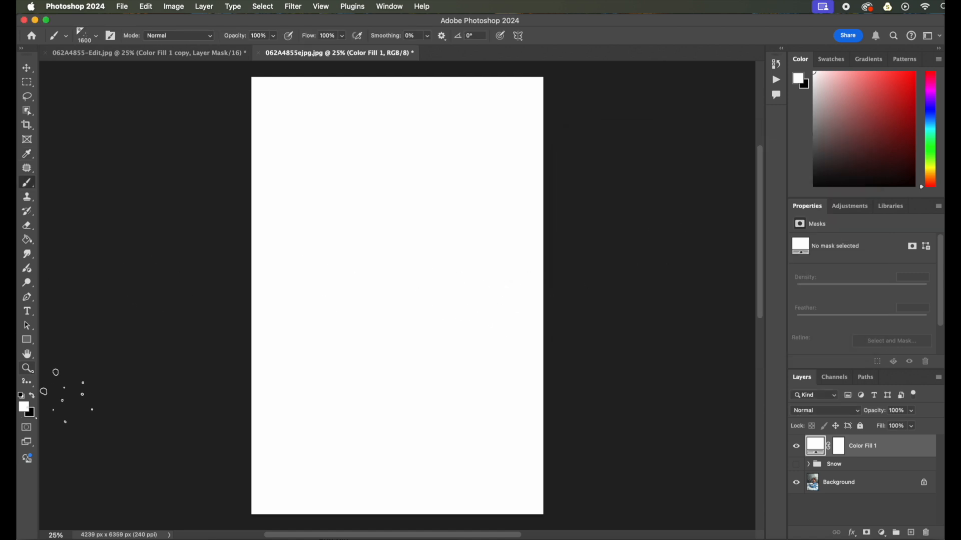
Set black as the foreground colour and choose the Soft Round brush at 50% opacity
left_click(32, 396)
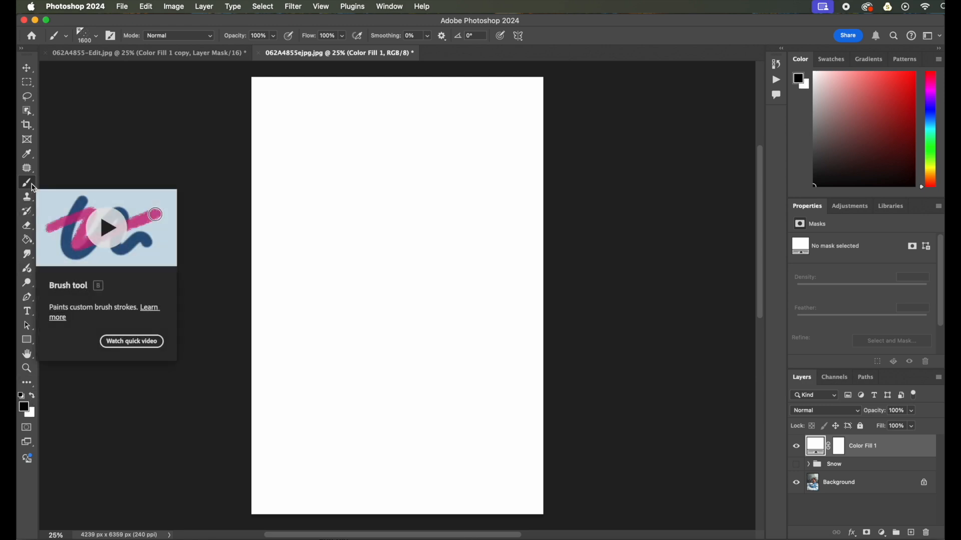
left_click(93, 43)
scroll(95, 195, "up", 10)
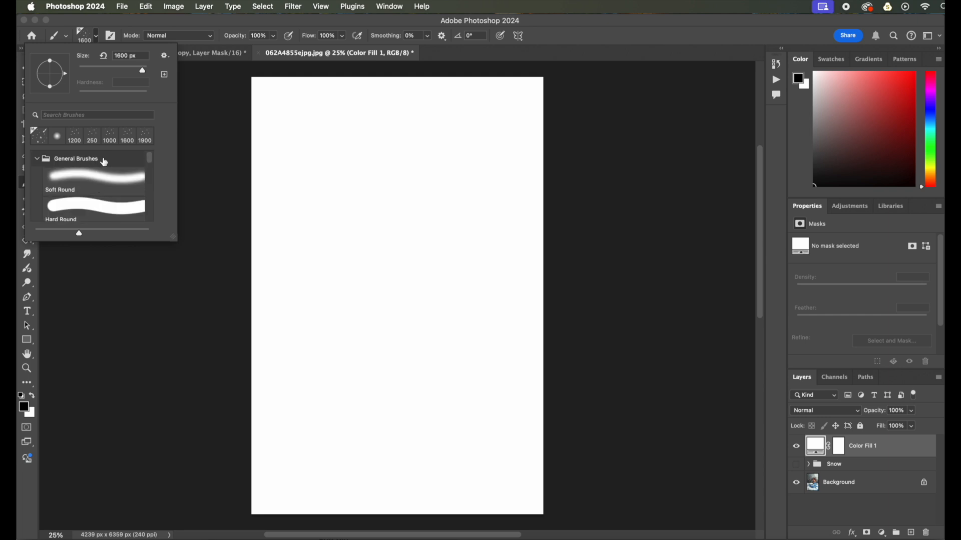
left_click(86, 179)
left_click(28, 491)
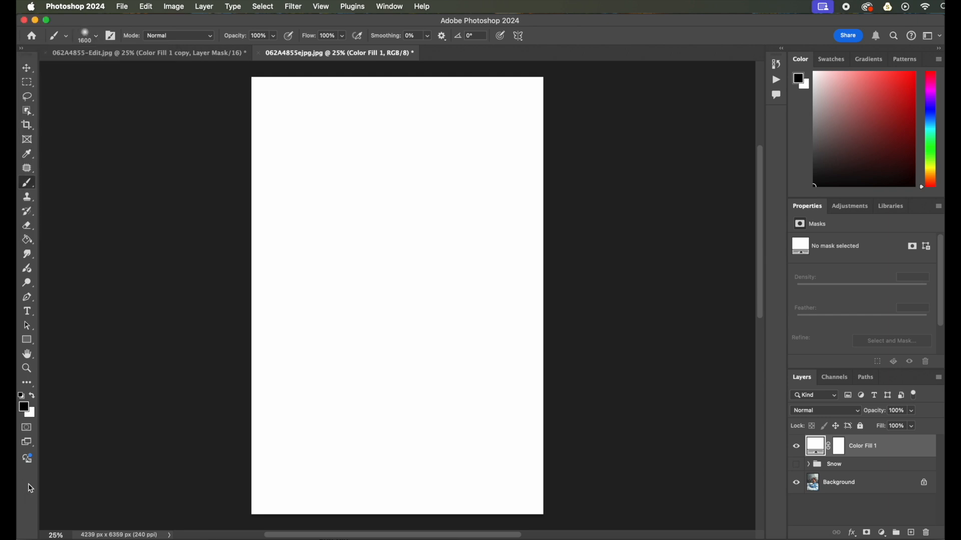
left_click(273, 37)
left_click_drag(253, 51, 248, 51)
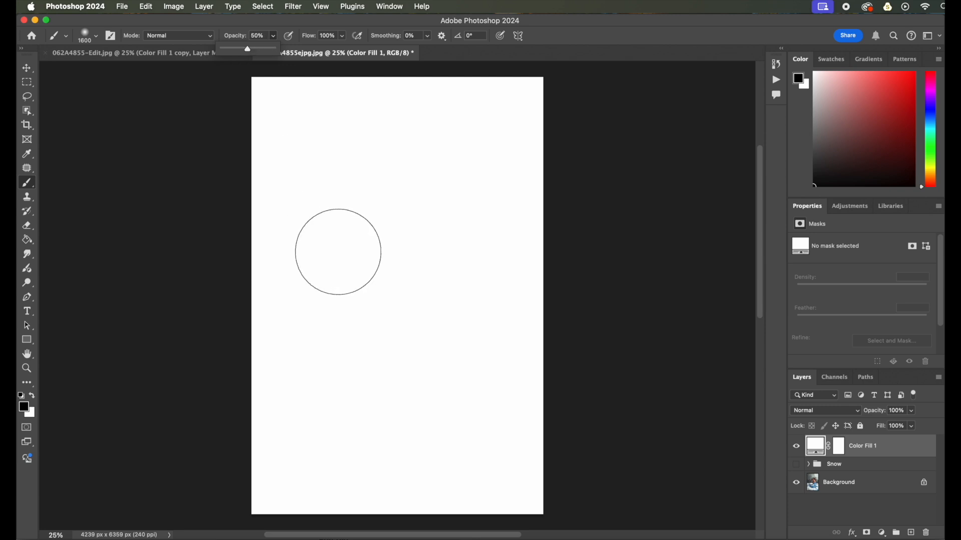
On a new layer, stamp a few soft black dots of different sizes near the canvas centre
key("bracketleft")
key("bracketleft")
key("bracketleft")
key("bracketleft")
key("bracketleft")
key("bracketleft")
key("bracketleft")
key("bracketleft")
key("bracketleft")
key("bracketleft")
key("bracketleft")
key("bracketleft")
key("bracketleft")
key("bracketleft")
key("bracketleft")
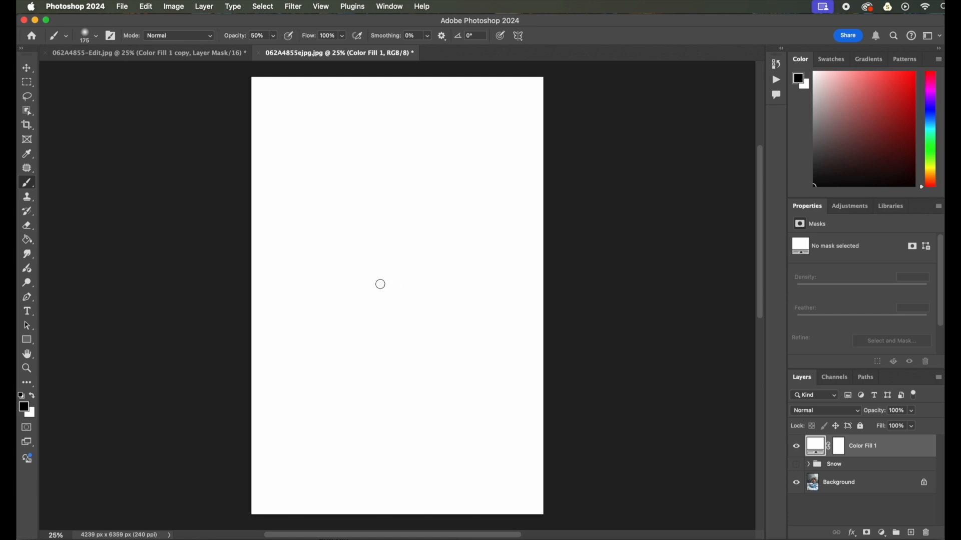
left_click(403, 292)
key("bracketright")
key("bracketleft")
key("bracketleft")
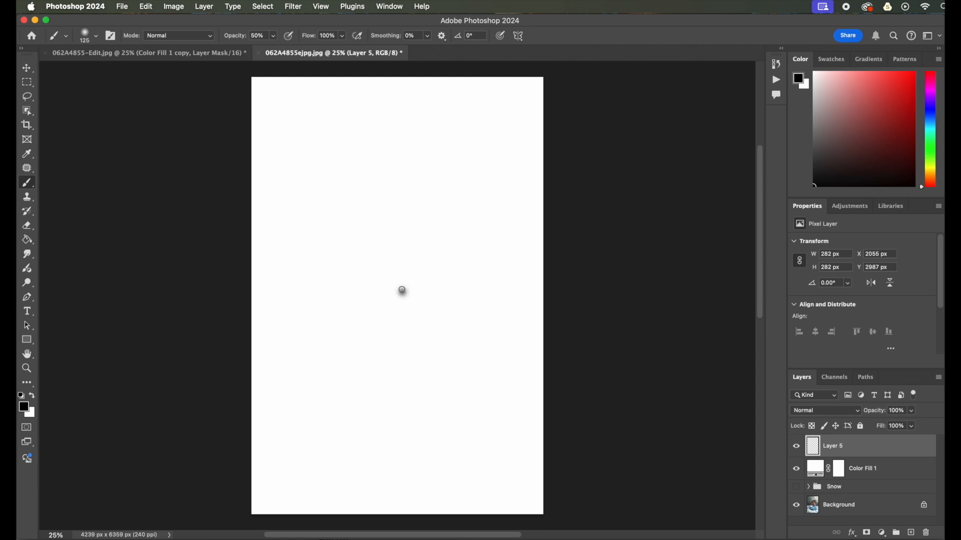
left_click(403, 289)
key("bracketright")
key("bracketright")
key("bracketright")
key("bracketright")
left_click(354, 235)
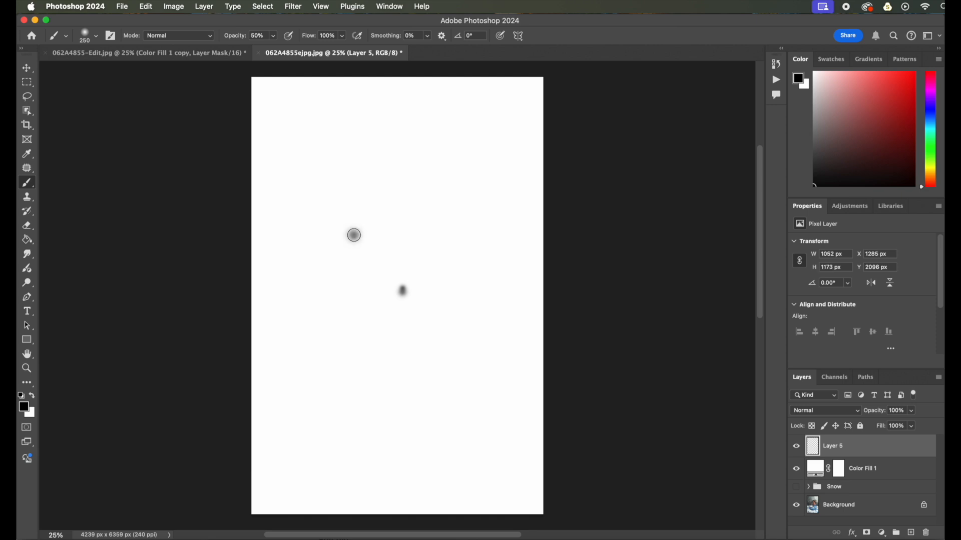
Add more scattered black dots of varied sizes around the first ones to form a snowflake cluster
key("bracketleft")
key("bracketleft")
left_click(354, 231)
left_click(340, 287)
left_click(462, 320)
key("bracketright")
left_click(394, 197)
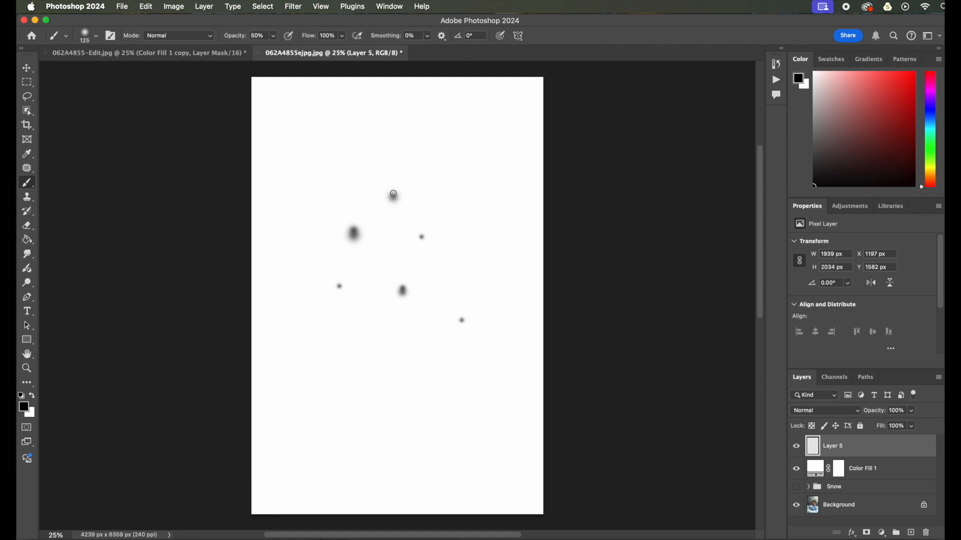
left_click(393, 193)
left_click(393, 196)
left_click(469, 259)
left_click(461, 321)
key("bracketright")
key("bracketright")
left_click(454, 210)
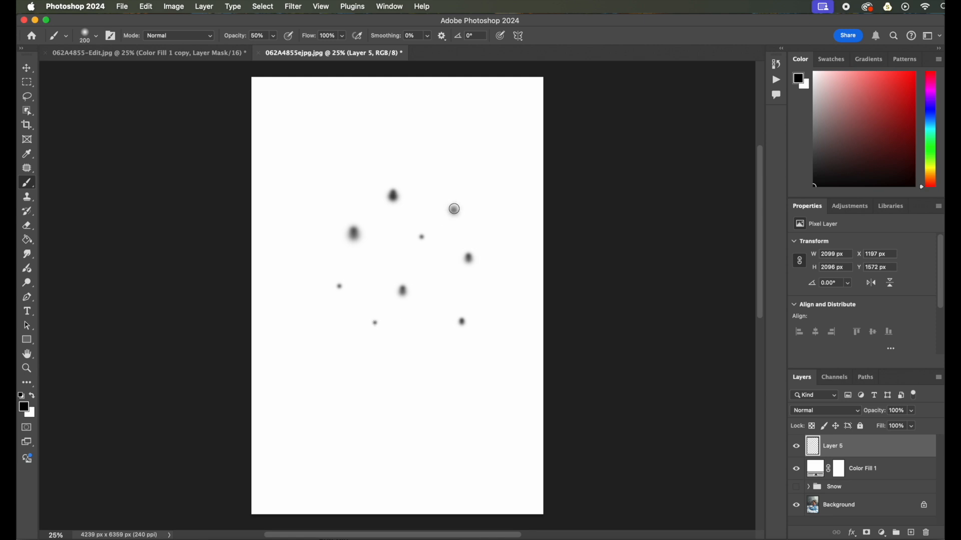
key("bracketleft")
key("bracketleft")
key("bracketleft")
left_click(340, 288)
key("bracketright")
key("bracketright")
key("bracketright")
key("bracketright")
key("bracketright")
key("bracketright")
left_click(403, 294)
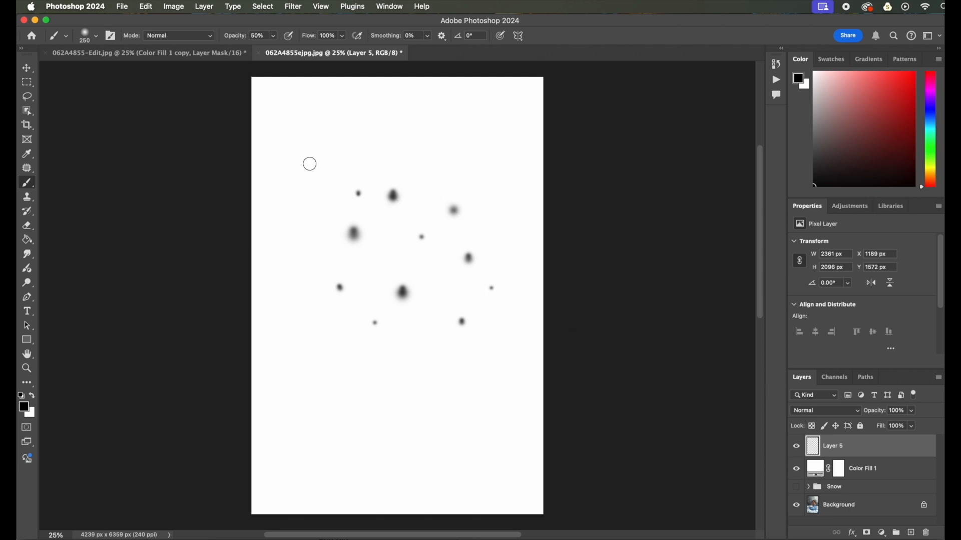
Draw a rectangular marquee selection around the cluster of dots
left_click(27, 84)
right_click(27, 85)
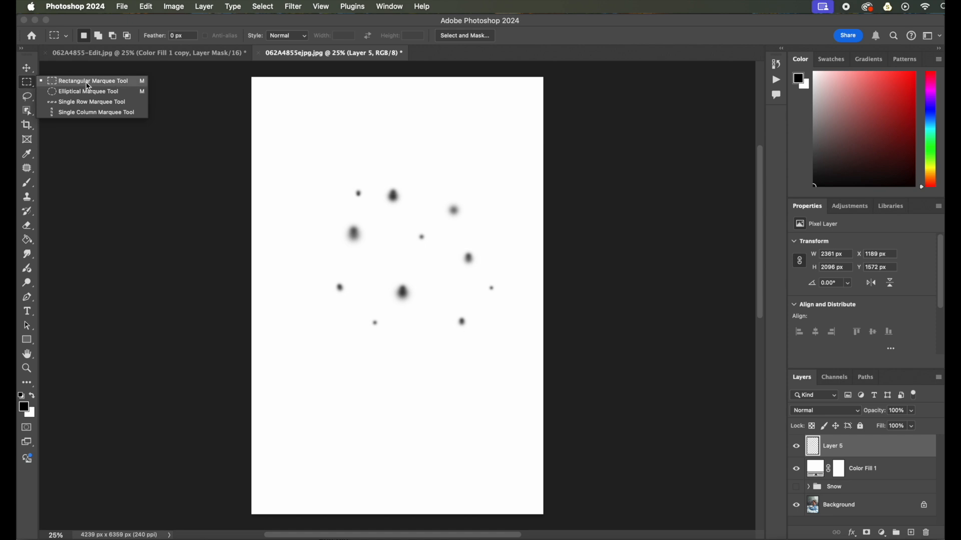
left_click(25, 85)
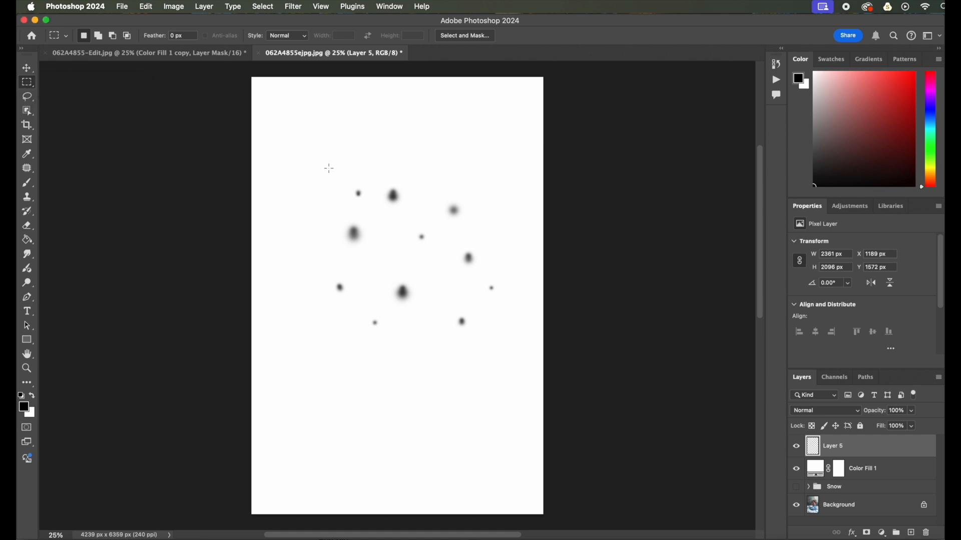
left_click_drag(334, 168, 502, 347)
Define a new brush preset from the selection named Snow
left_click(146, 7)
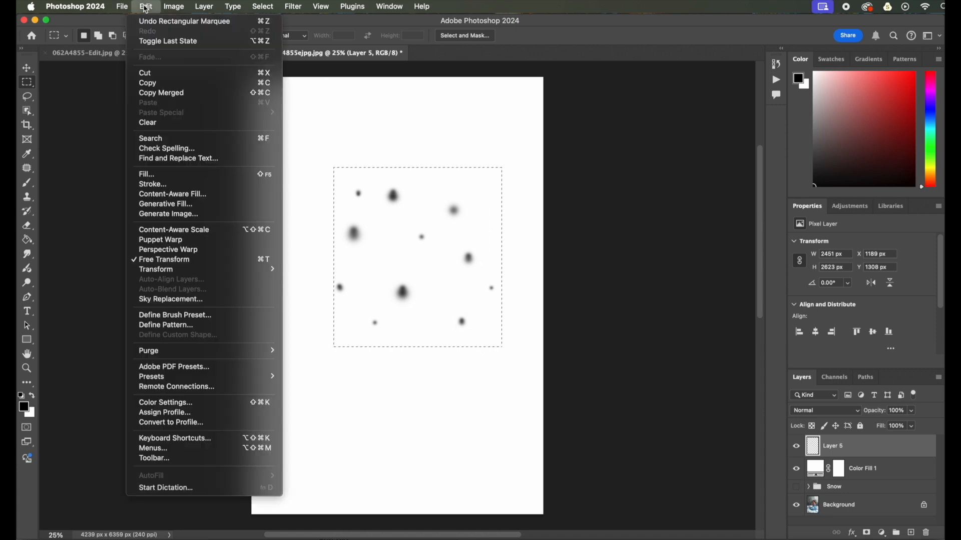
left_click(188, 321)
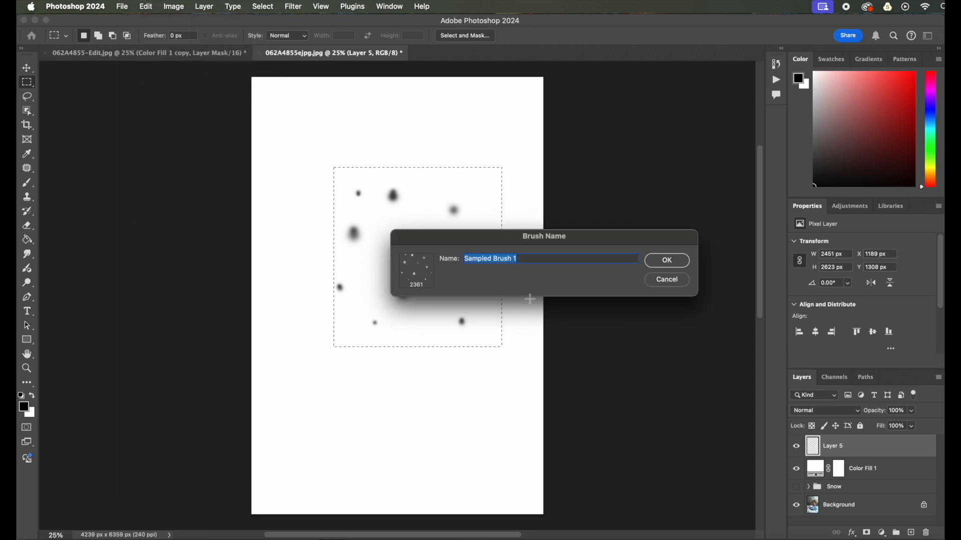
key("BackSpace")
type("Snow")
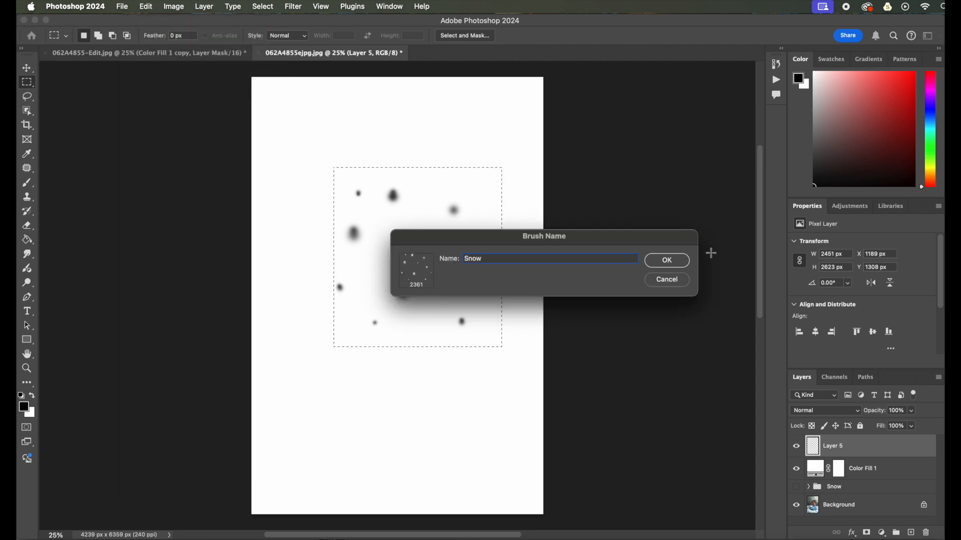
left_click(679, 261)
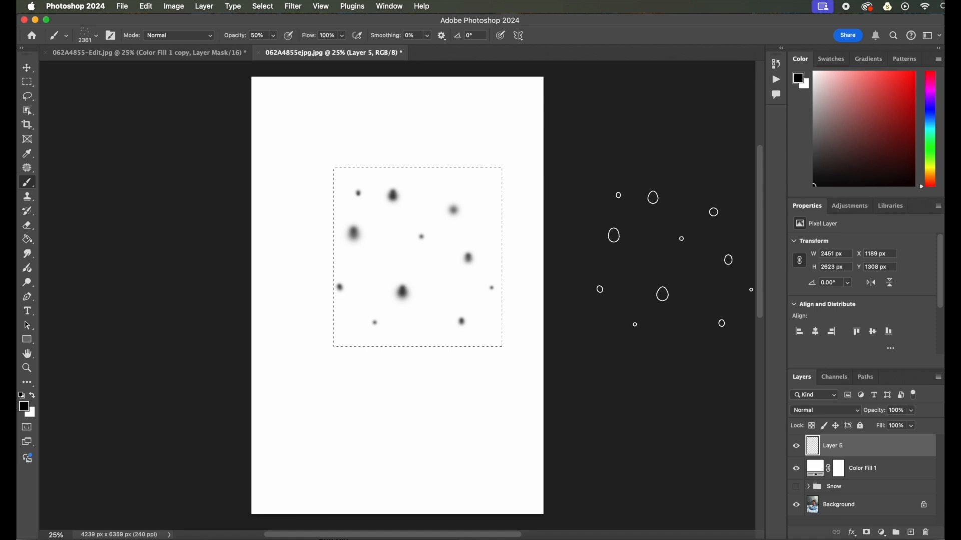
Deselect, group the dot layer with the white fill layer, and hide the new group
left_click(272, 9)
left_click(263, 29)
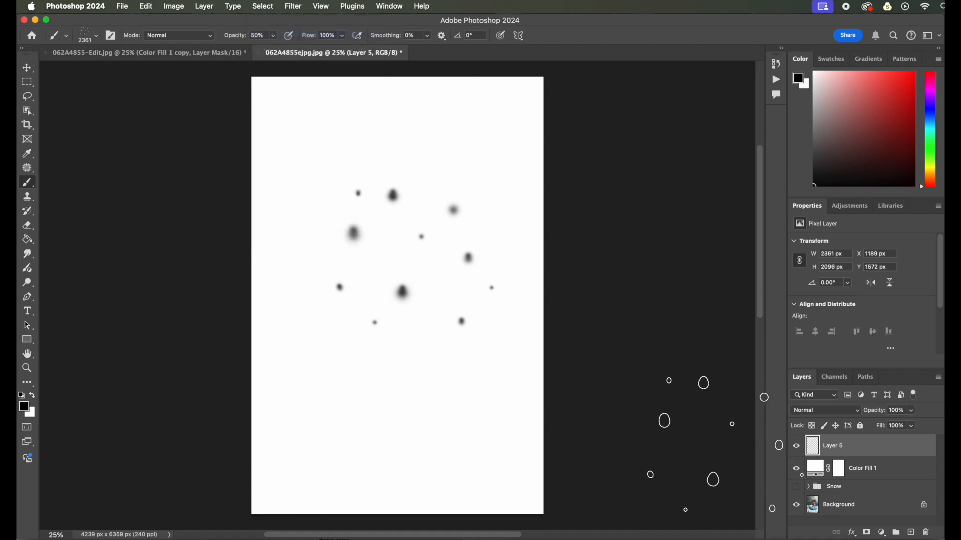
left_click(890, 473, "shift")
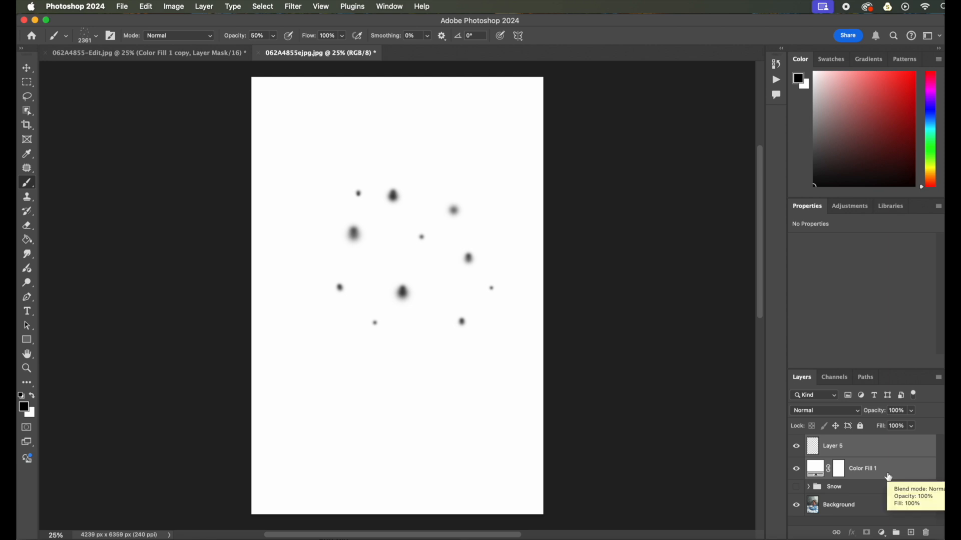
key("super+g")
left_click(797, 442)
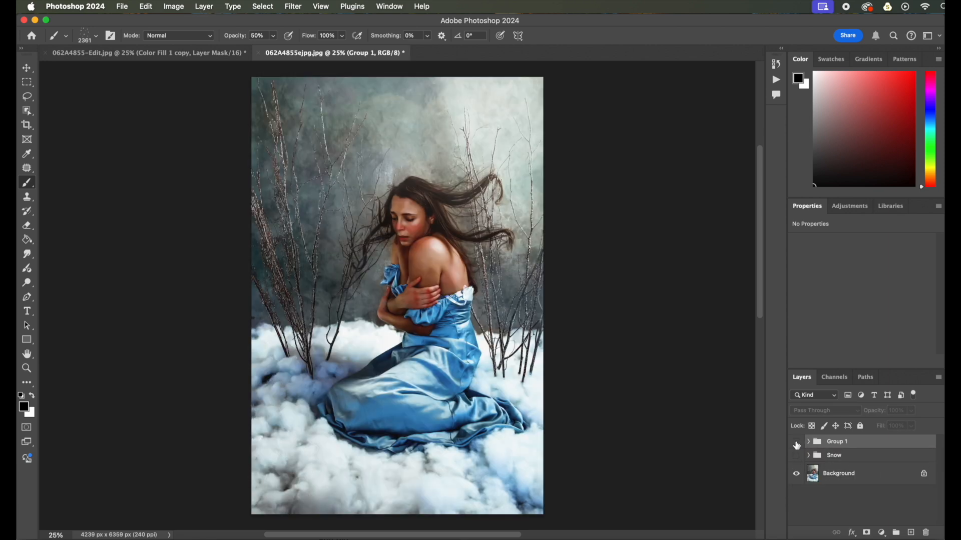
Add a new empty layer, make white the foreground colour, and shrink the brush
left_click(911, 532)
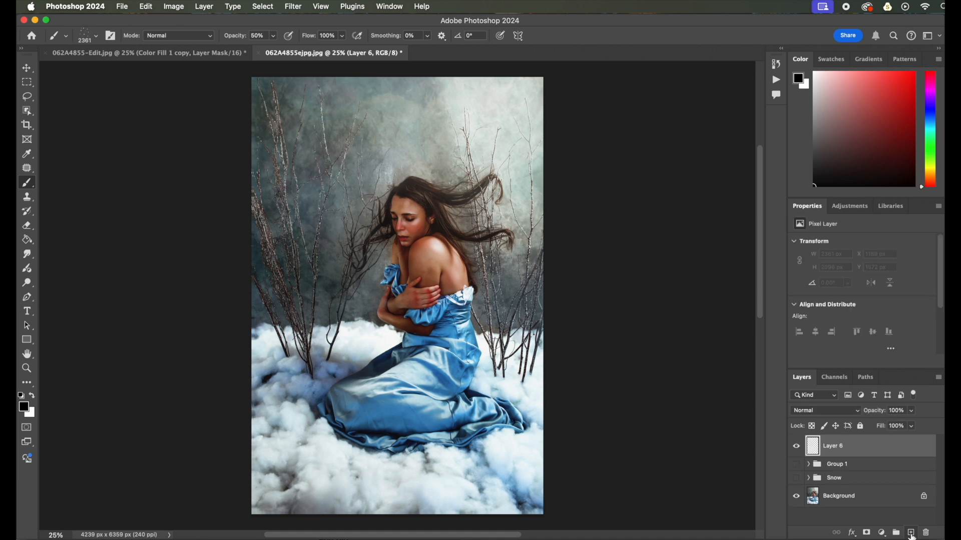
left_click(32, 395)
key("[")
key("[")
key("[")
key("[")
key("[")
key("[")
key("[")
key("[")
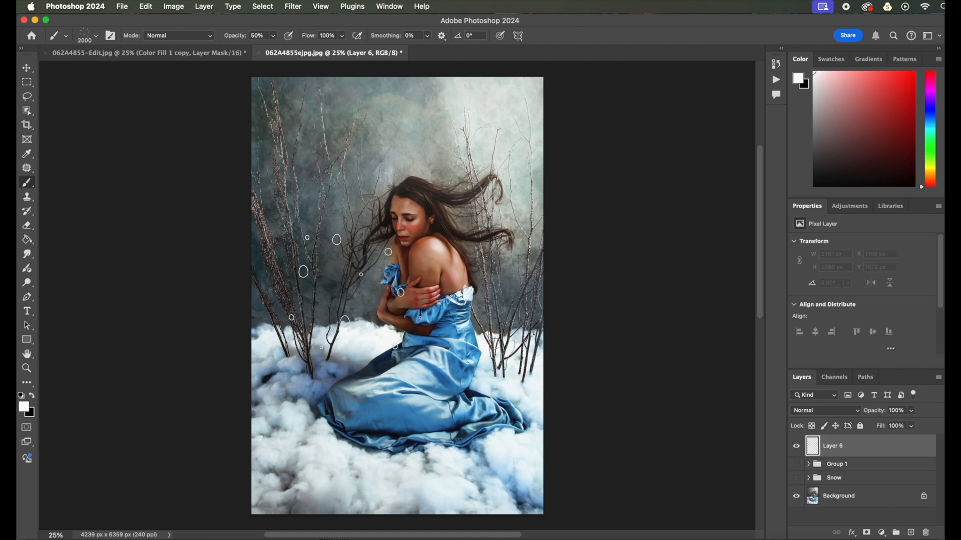
key("[")
key("[")
key("[")
key("[")
key("[")
key("[")
Set the brush opacity to 100% and paint test strokes with the Snow brush, then undo them
mouse_move(345, 265)
left_mouse_down()
mouse_move(345, 305)
mouse_move(317, 284)
mouse_move(326, 284)
mouse_move(317, 272)
mouse_move(344, 259)
mouse_move(341, 250)
mouse_move(376, 271)
mouse_move(320, 262)
left_mouse_up()
left_click(273, 36)
left_click_drag(277, 53, 309, 55)
mouse_move(328, 183)
left_mouse_down()
mouse_move(326, 208)
mouse_move(340, 180)
mouse_move(353, 197)
left_mouse_up()
key("super+z")
key("super+z")
key("super+z")
key("super+z")
Open Brush Settings and set the Snow brush tip spacing to 5%
left_click(390, 6)
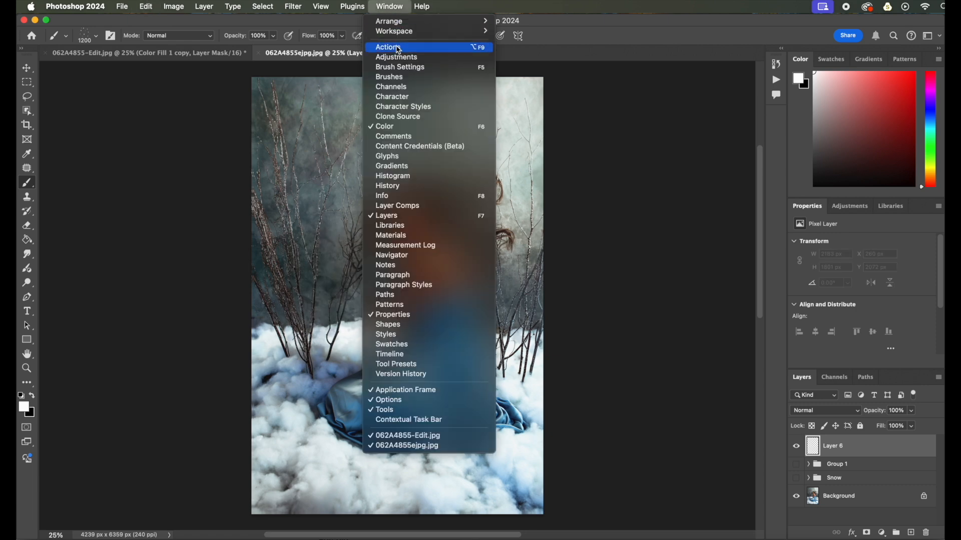
left_click(401, 67)
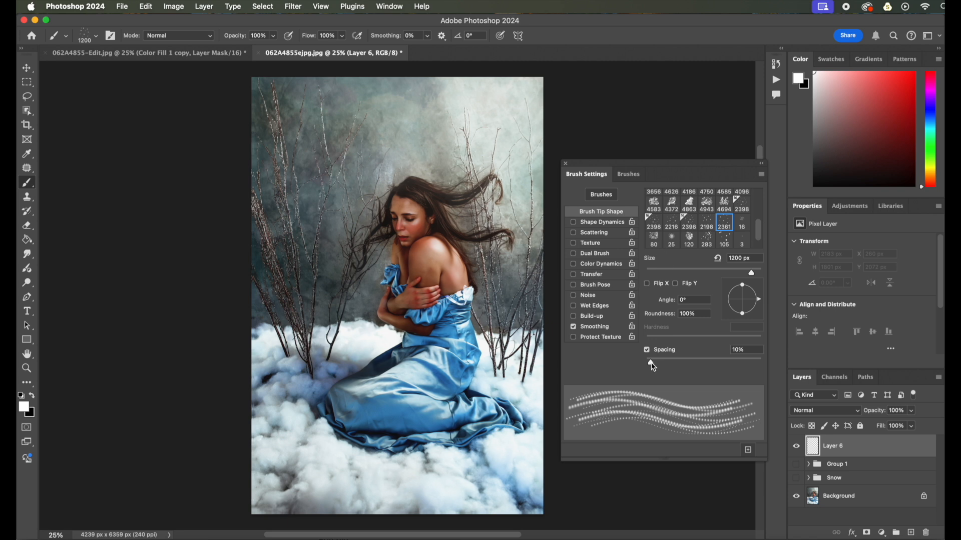
left_click_drag(653, 369, 651, 369)
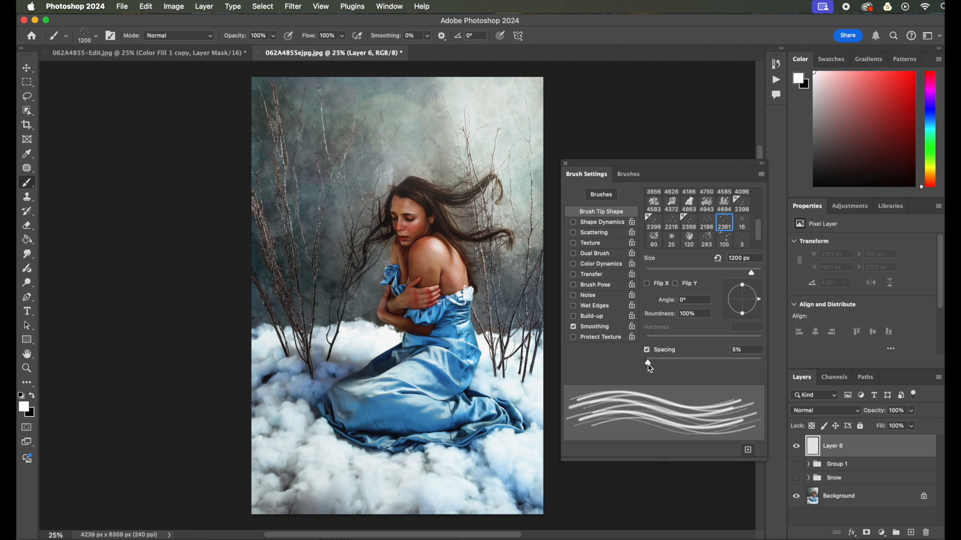
Enable Shape Dynamics with Size Jitter 84%, Angle Jitter 63%, and Roundness Jitter 70%
left_click(590, 224)
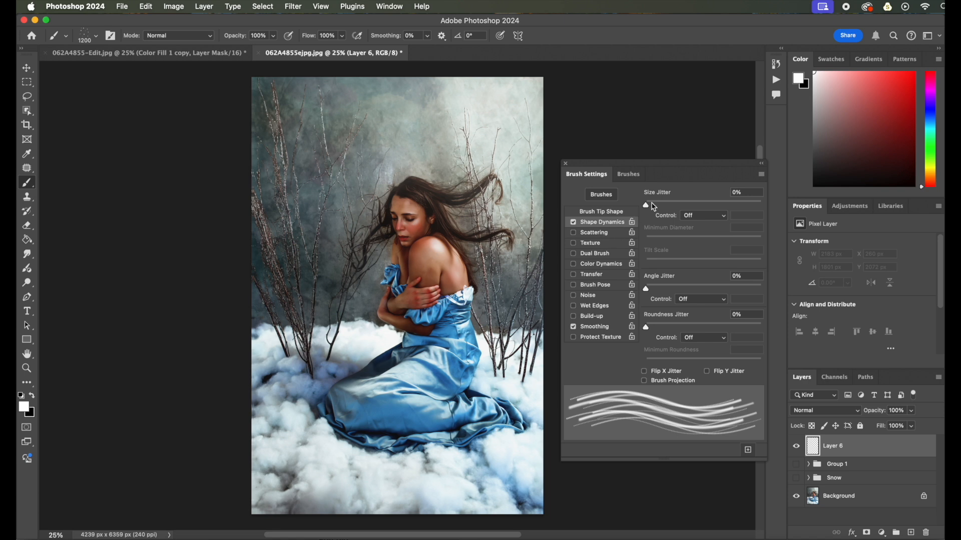
mouse_move(651, 207)
left_mouse_down()
mouse_move(761, 212)
mouse_move(711, 210)
mouse_move(744, 209)
left_mouse_up()
left_click_drag(648, 286, 719, 292)
left_click_drag(647, 328, 728, 332)
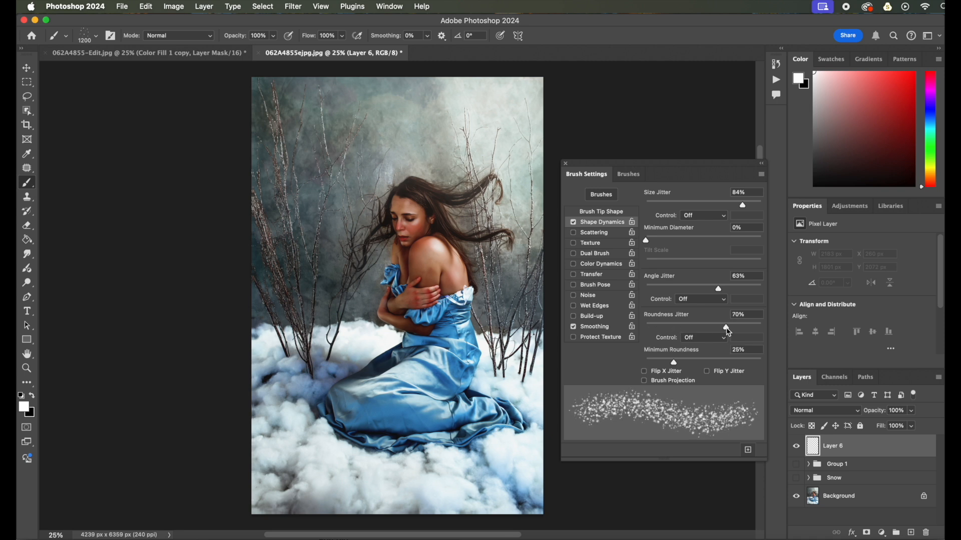
Enable Scattering on both axes with scatter at 900% and count 1
left_click(604, 235)
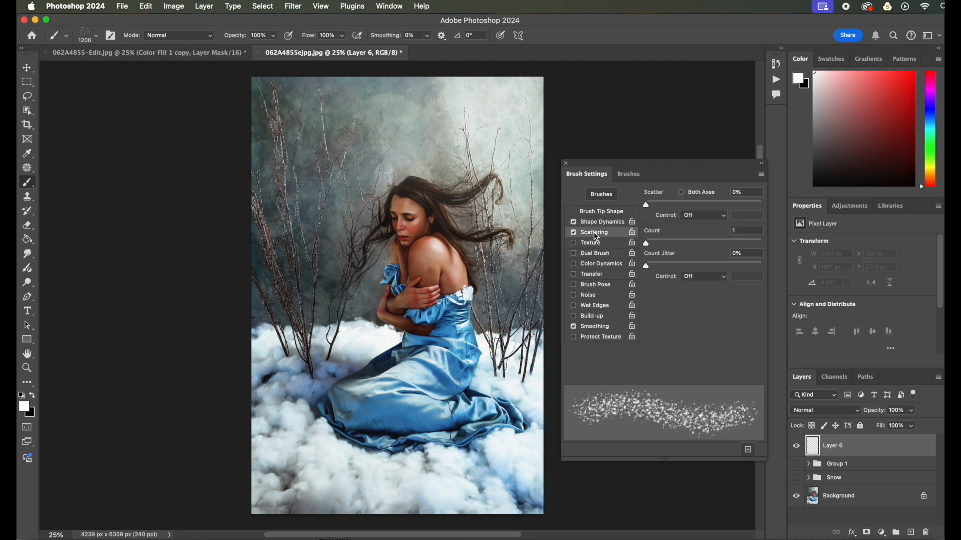
left_click(682, 193)
left_click_drag(649, 209, 707, 217)
left_click_drag(695, 213, 752, 210)
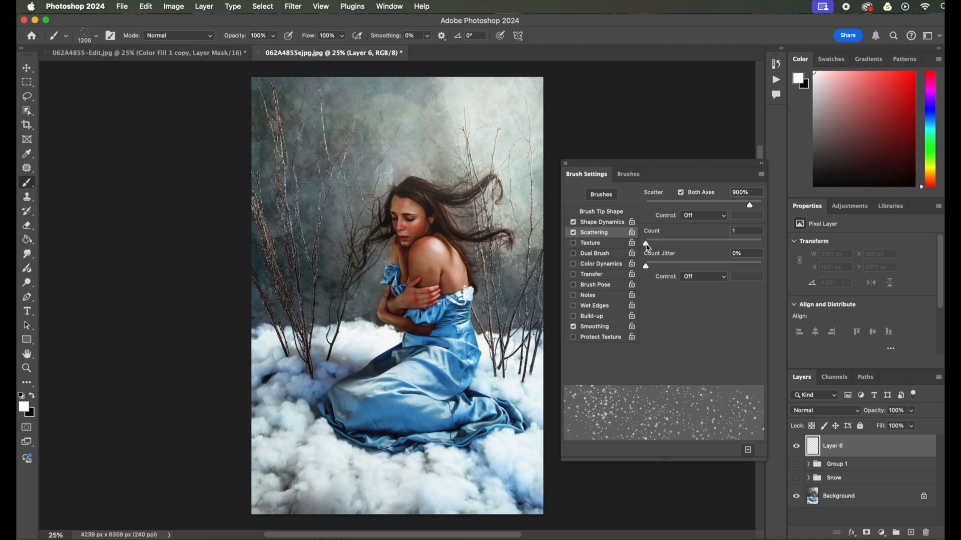
mouse_move(648, 248)
left_mouse_down()
mouse_move(740, 247)
mouse_move(633, 246)
left_mouse_up()
left_click(599, 223)
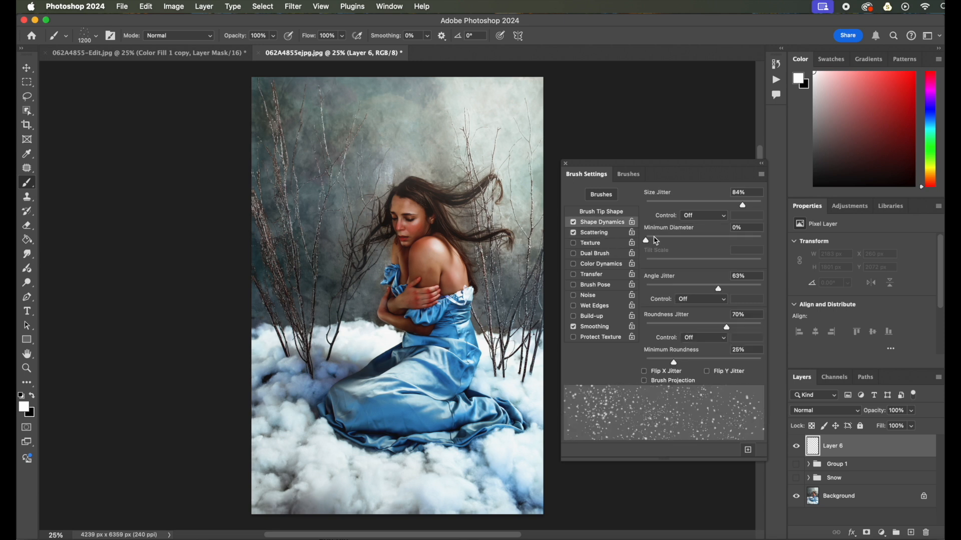
Adjust Shape Dynamics to Size Jitter 44%, Angle Jitter 84%, and Roundness Jitter 83%
left_click_drag(743, 205, 699, 206)
left_click_drag(719, 292, 744, 290)
mouse_move(731, 331)
left_mouse_down()
mouse_move(658, 330)
mouse_move(744, 330)
left_mouse_up()
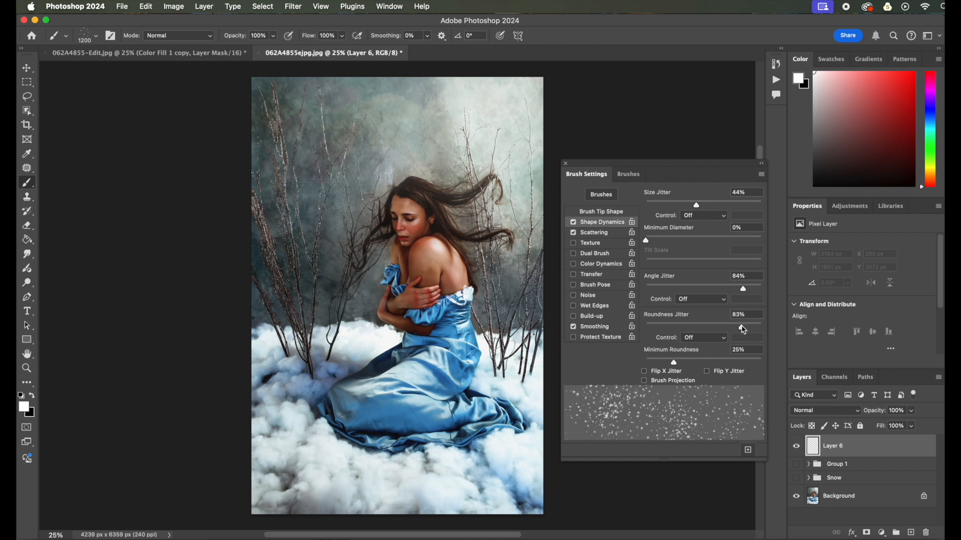
Set the brush tip spacing to 6% and close the Brush Settings panel
left_click(608, 213)
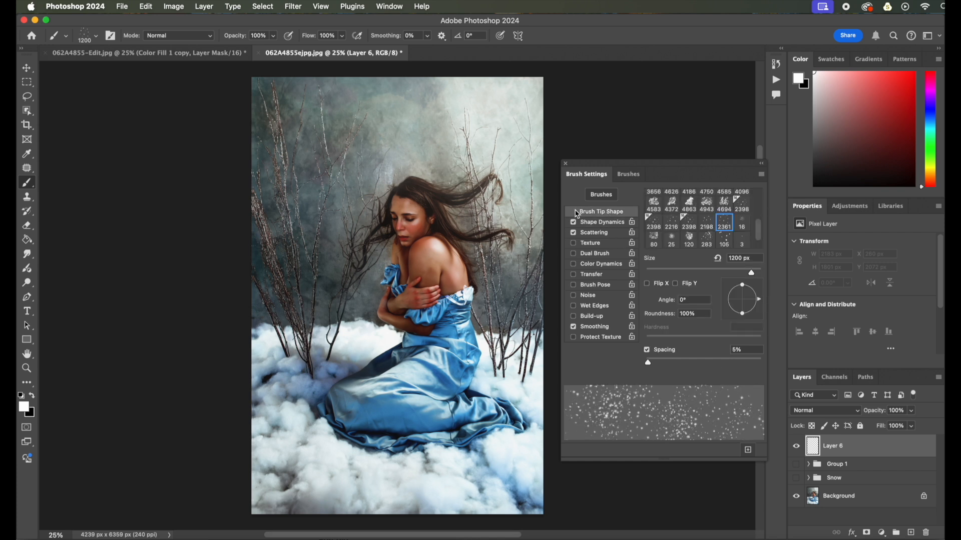
left_click_drag(648, 364, 651, 368)
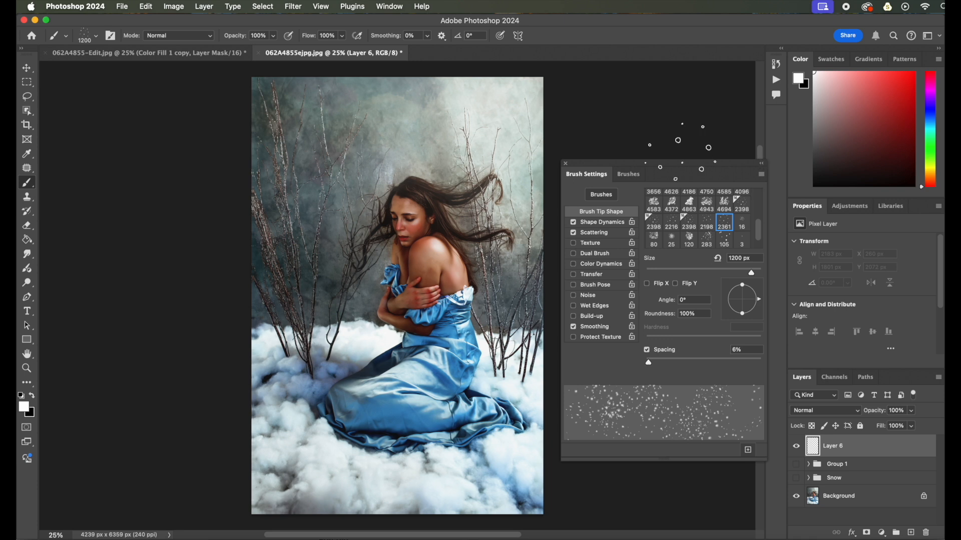
left_click(566, 164)
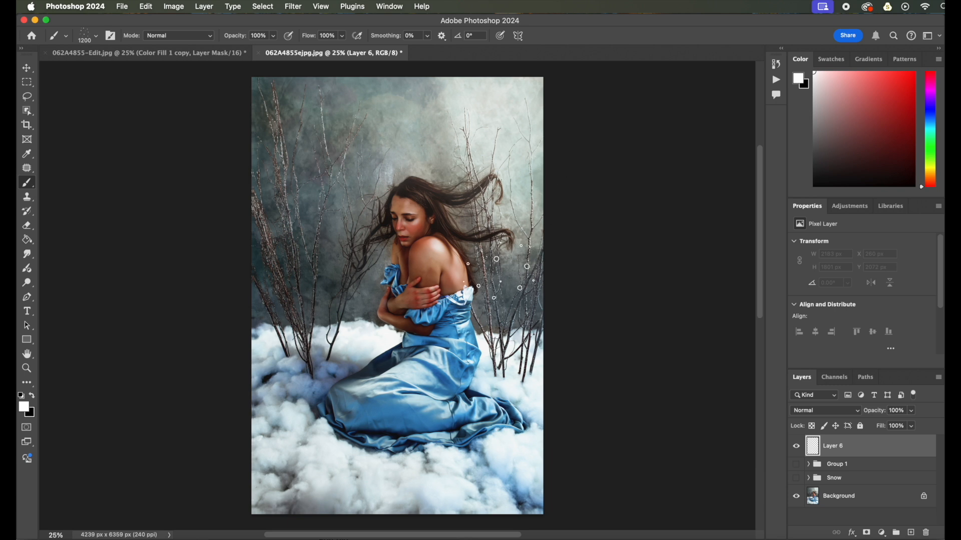
Paint snow strokes across the portrait, enlarging the Snow brush between strokes
left_click(298, 233)
mouse_move(297, 233)
left_mouse_down()
mouse_move(351, 155)
mouse_move(485, 133)
mouse_move(320, 125)
mouse_move(305, 325)
mouse_move(278, 396)
mouse_move(368, 438)
mouse_move(431, 430)
left_mouse_up()
key("bracketright")
key("bracketright")
key("bracketright")
key("bracketright")
key("bracketright")
key("bracketright")
key("bracketright")
key("bracketright")
key("bracketright")
key("bracketright")
key("bracketright")
key("bracketright")
key("bracketright")
key("bracketright")
key("bracketright")
key("bracketright")
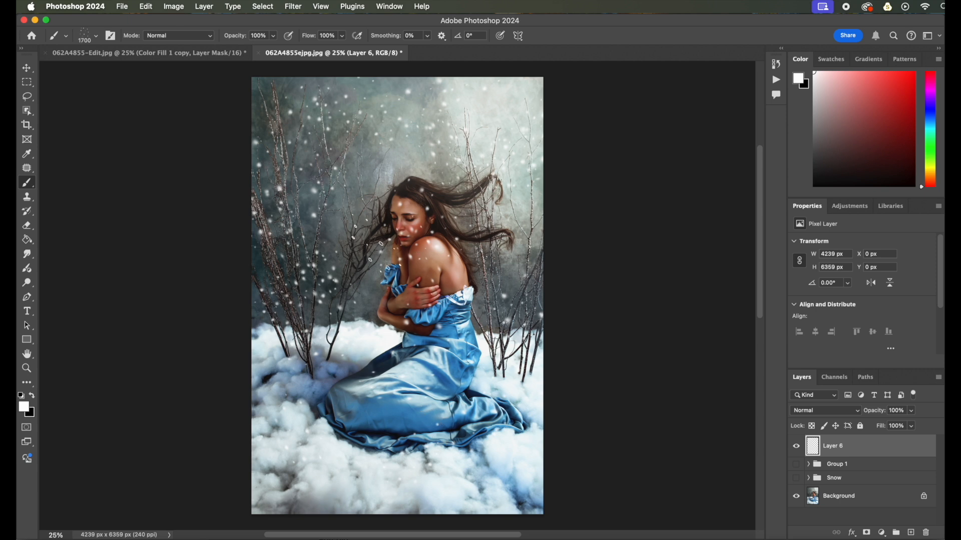
mouse_move(340, 140)
left_mouse_down()
mouse_move(361, 155)
mouse_move(351, 161)
left_mouse_up()
mouse_move(350, 400)
left_mouse_down()
mouse_move(380, 380)
mouse_move(411, 300)
mouse_move(351, 275)
mouse_move(400, 376)
left_mouse_up()
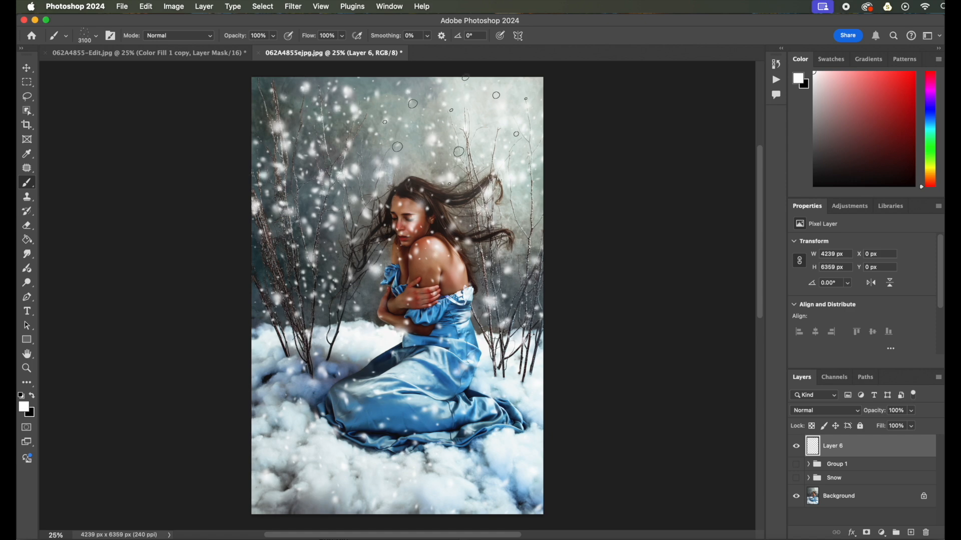
Reopen Brush Settings, lower the Roundness Jitter, and raise Scatter to 981%
left_click(396, 7)
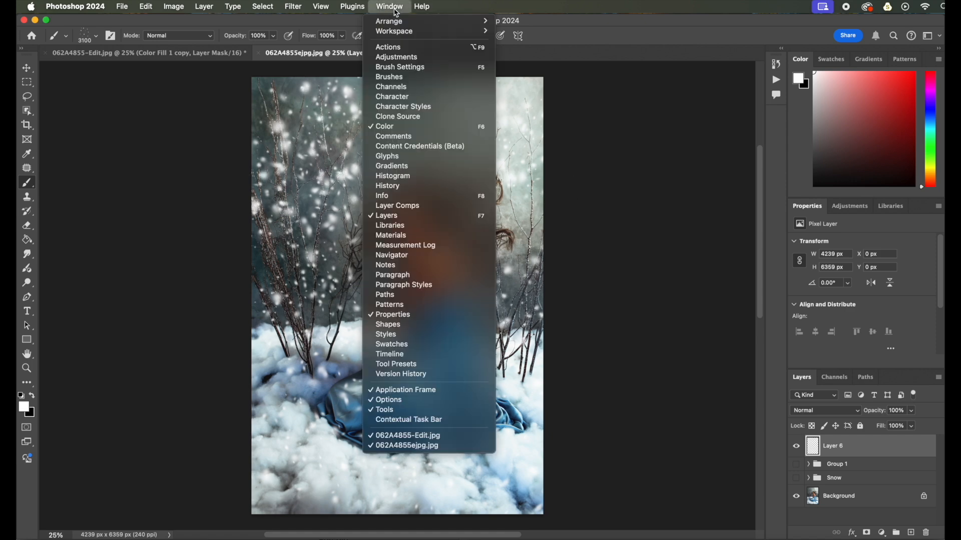
left_click(410, 67)
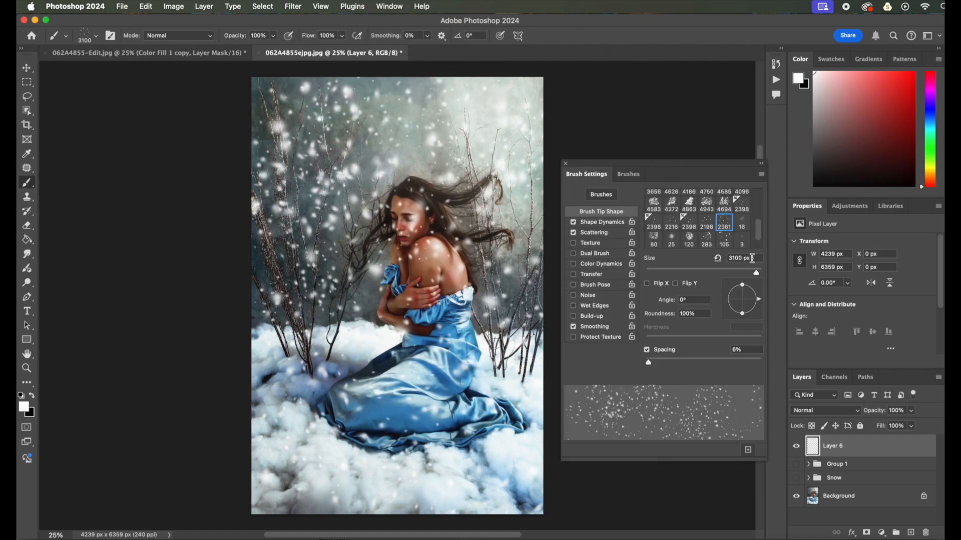
left_click_drag(652, 368, 651, 369)
left_click(612, 234)
left_click(605, 223)
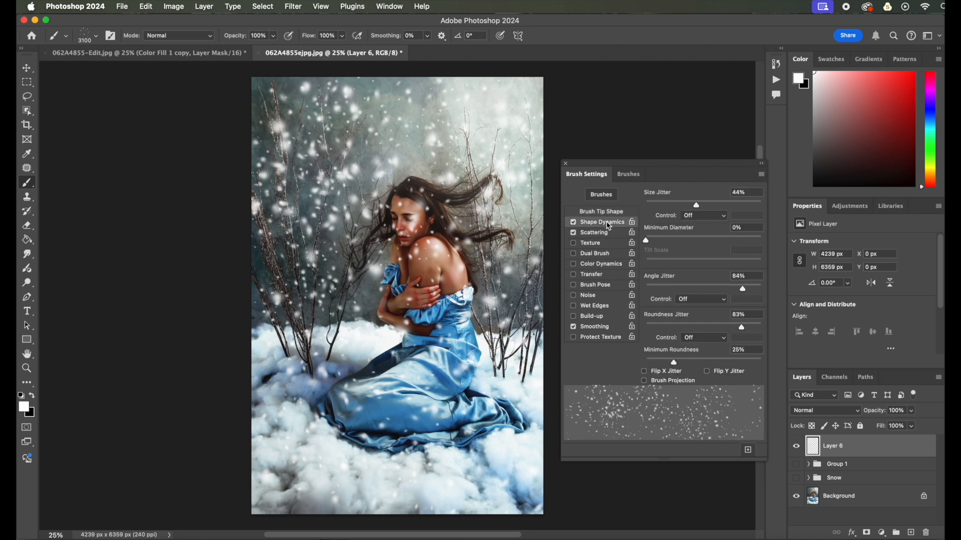
left_click_drag(741, 328, 724, 327)
left_click(606, 234)
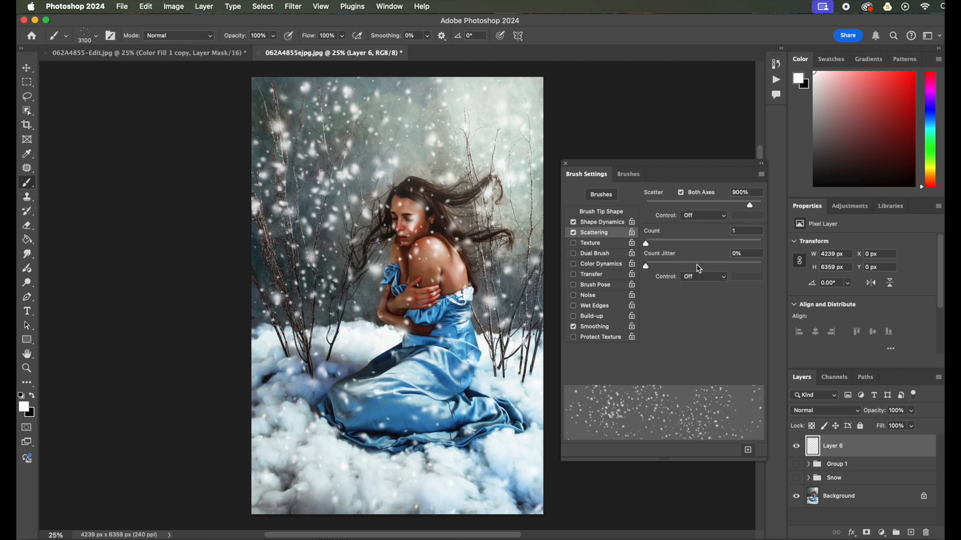
left_click_drag(746, 207, 761, 207)
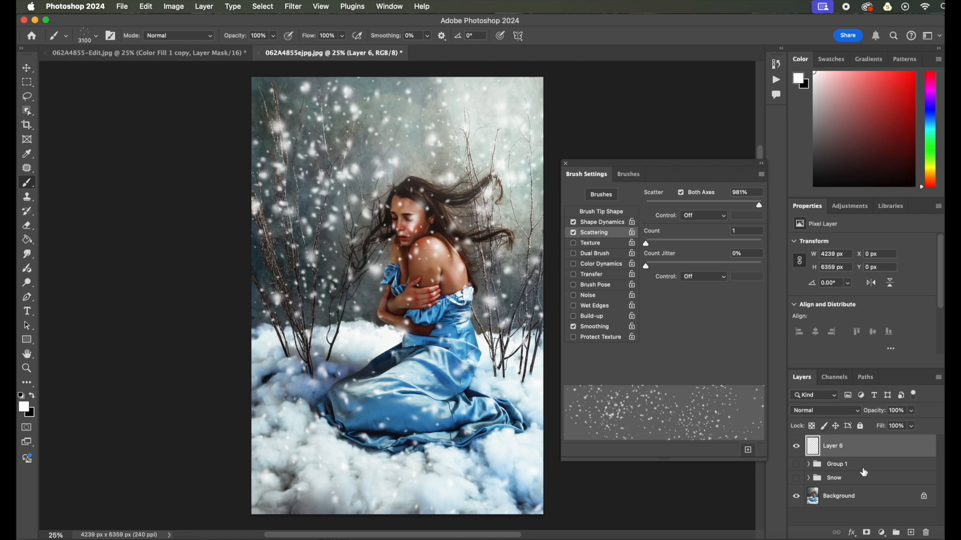
left_click(566, 164)
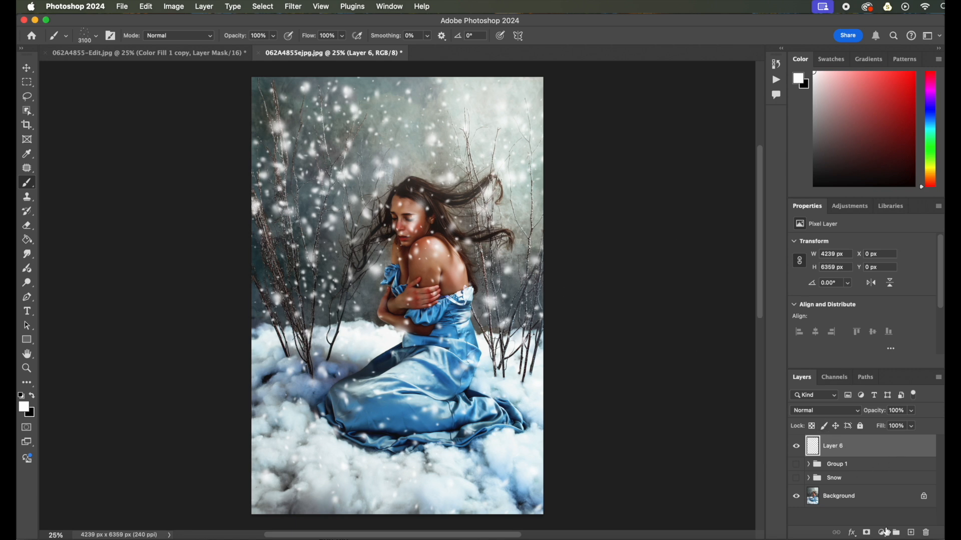
Delete the painted snow layer and add a fresh empty layer in its place
left_click_drag(914, 449, 926, 533)
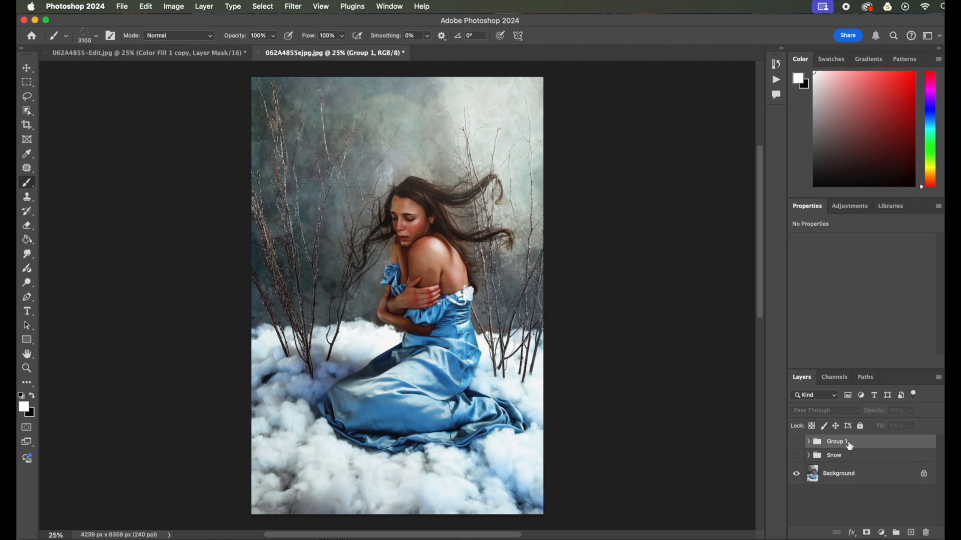
left_click(911, 533)
Stamp scattered snowflakes over the portrait on the new layer with a brush around 2600–2800 px
key("bracketleft")
key("bracketleft")
key("bracketleft")
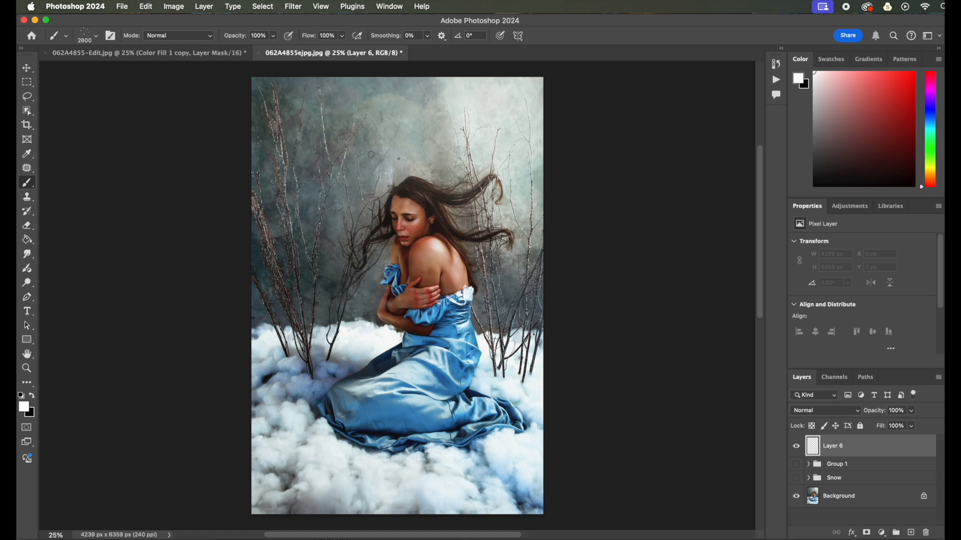
left_click(335, 185)
left_click(440, 150)
key("bracketright")
left_click(280, 320)
left_click(313, 368)
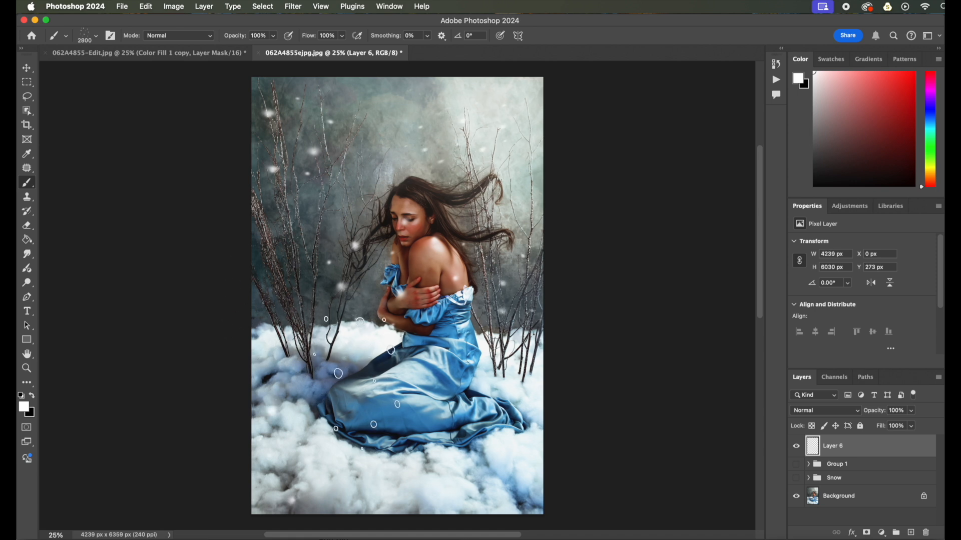
left_click(378, 377)
key("bracketleft")
key("bracketleft")
key("bracketleft")
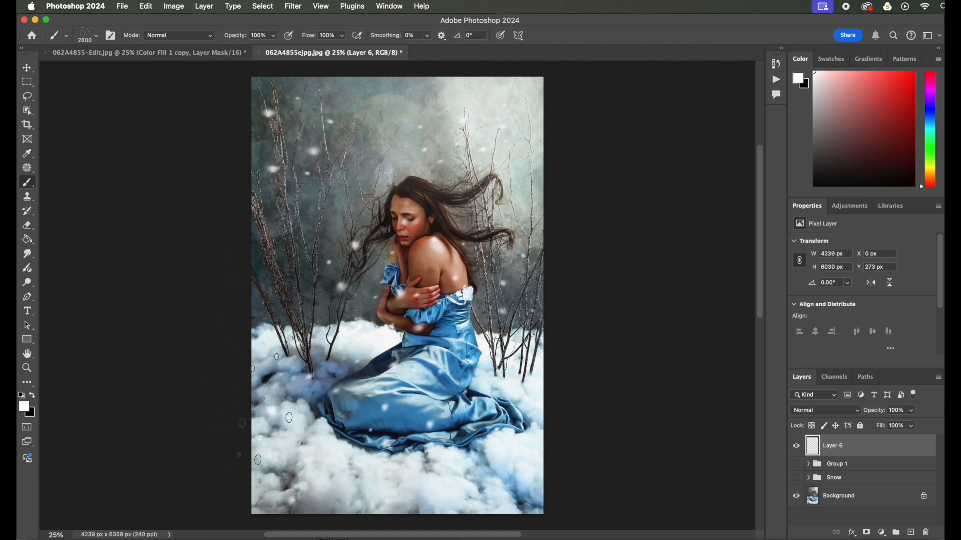
left_click(313, 153)
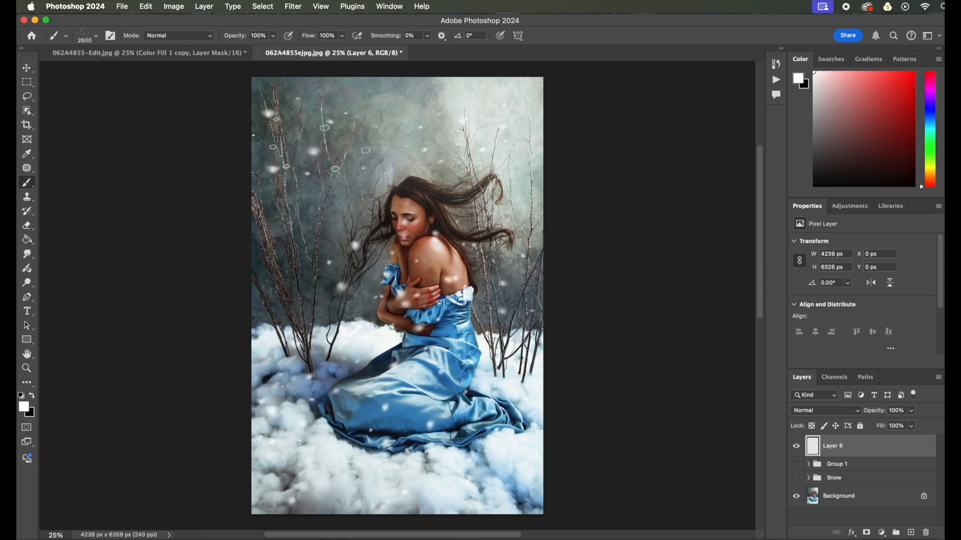
left_click(411, 147)
left_click(298, 235)
left_click(382, 195)
Add larger snowflakes using a 3200 px brush and reduce the brush size to 1100 px
key("bracketright")
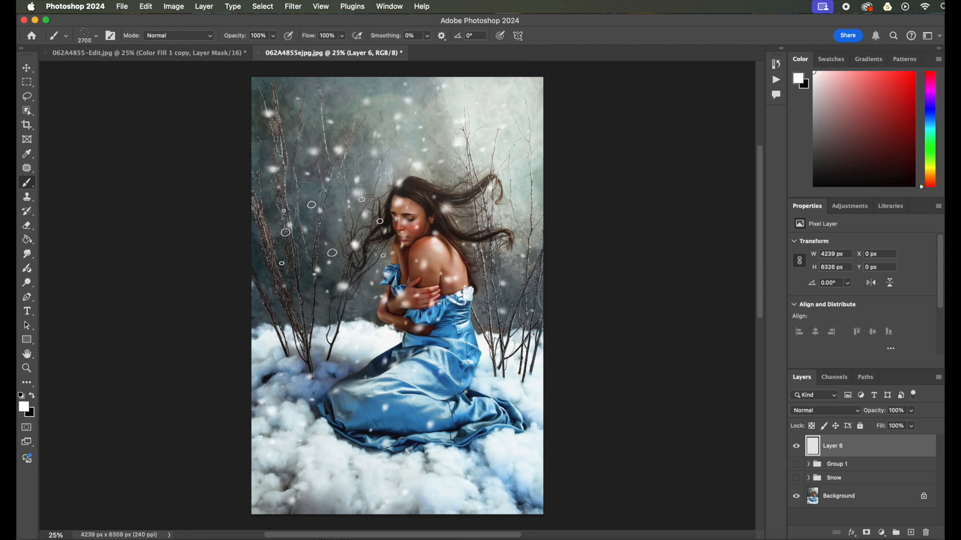
key("bracketright")
key("bracketright")
key("bracketright")
key("bracketright")
key("bracketright")
left_click(400, 191)
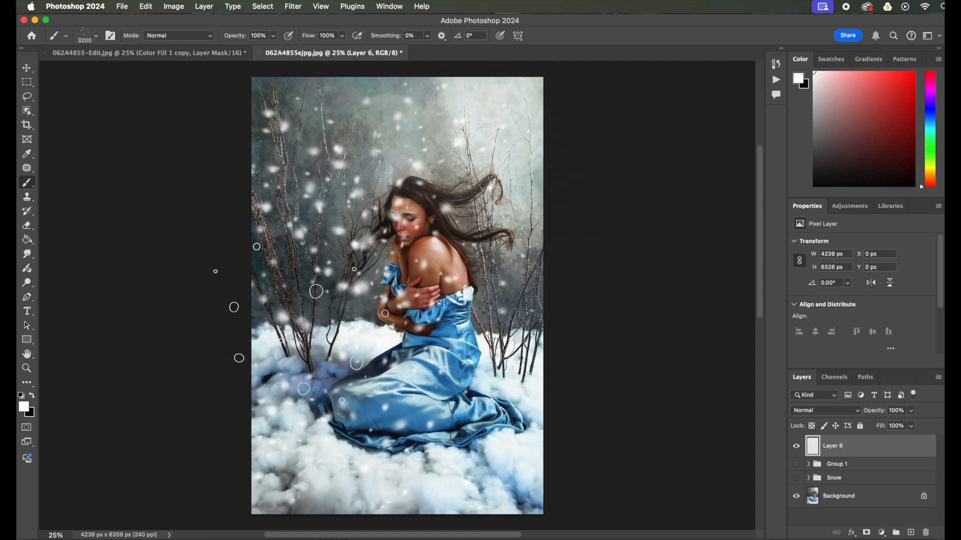
left_click(475, 195)
left_click(347, 157)
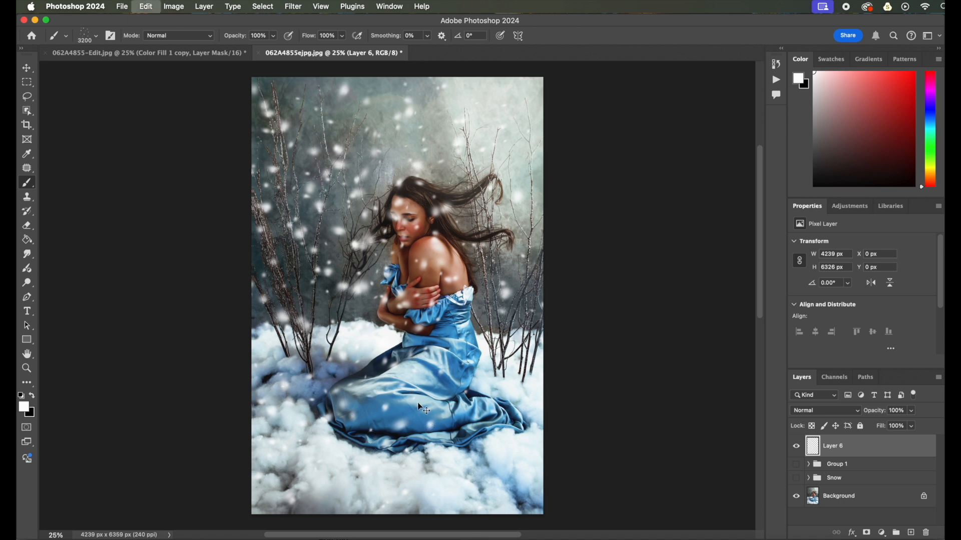
key("bracketleft")
key("bracketleft")
key("bracketleft")
key("bracketleft")
key("bracketleft")
key("bracketleft")
key("bracketleft")
key("bracketleft")
key("bracketleft")
key("bracketleft")
key("bracketleft")
key("bracketleft")
key("bracketleft")
key("bracketleft")
key("bracketleft")
key("bracketleft")
key("bracketleft")
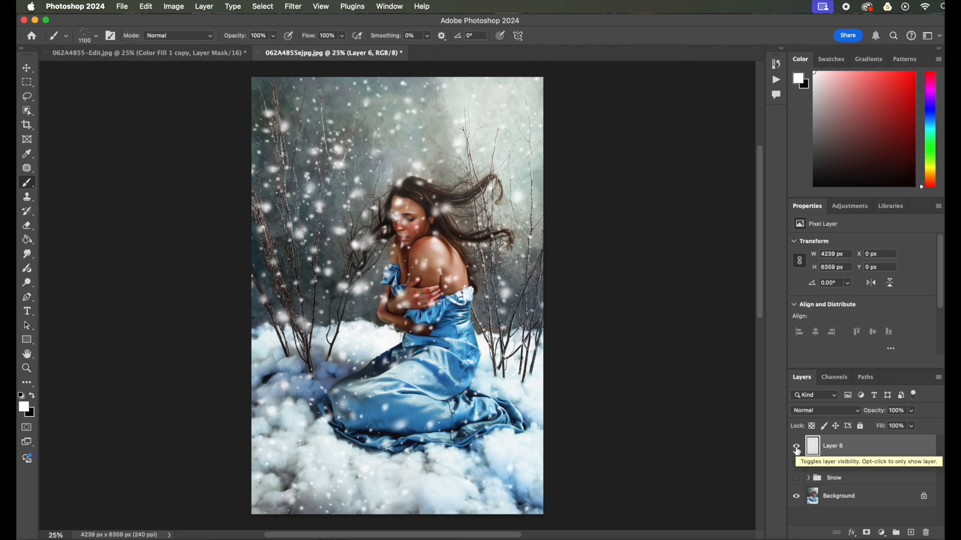
Toggle the snow layer's visibility to compare the image with and without snow
left_click(796, 448)
left_click(796, 448)
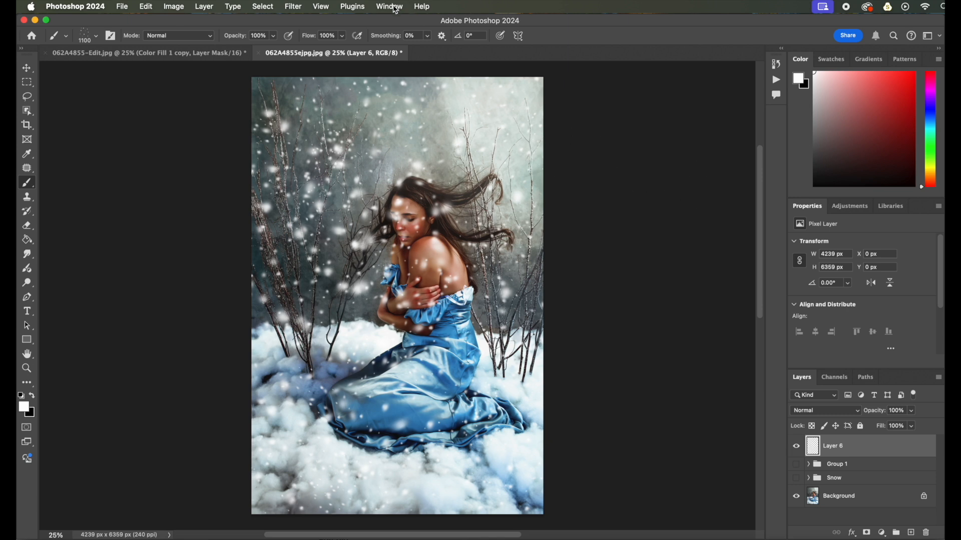
Apply a Motion Blur to the snow layer with angle 54° and distance 93 pixels
left_click(299, 7)
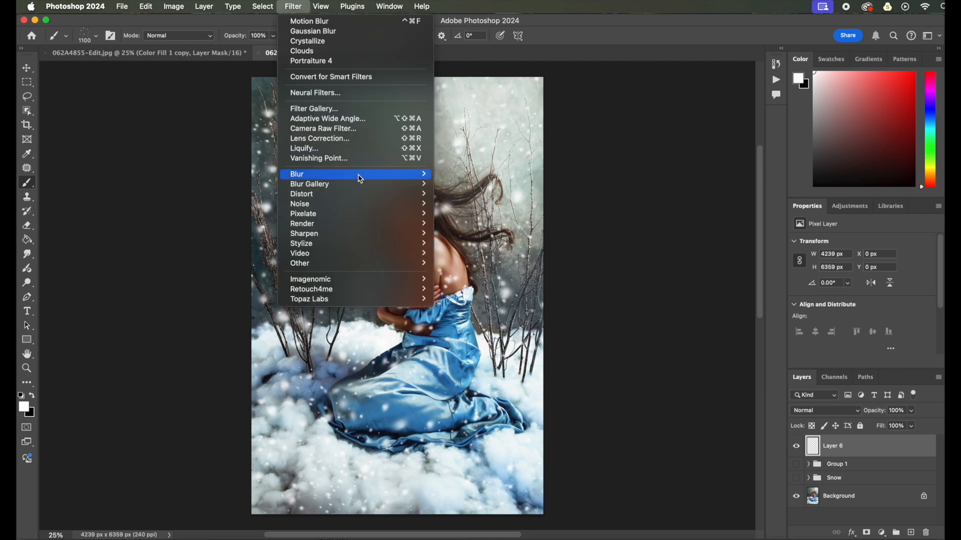
mouse_move(363, 180)
left_click(481, 235)
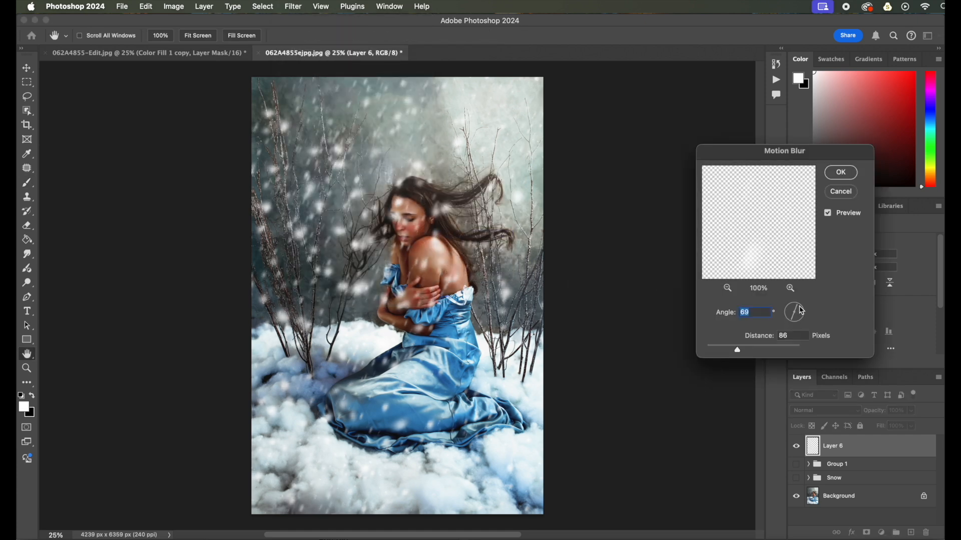
left_click_drag(801, 310, 784, 307)
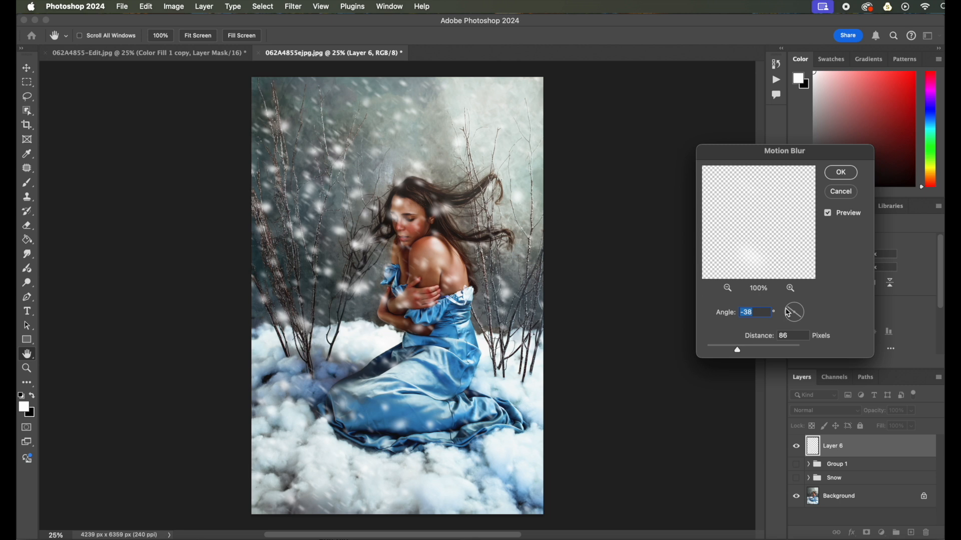
left_click(799, 308)
left_click(806, 310)
left_click_drag(802, 307, 784, 330)
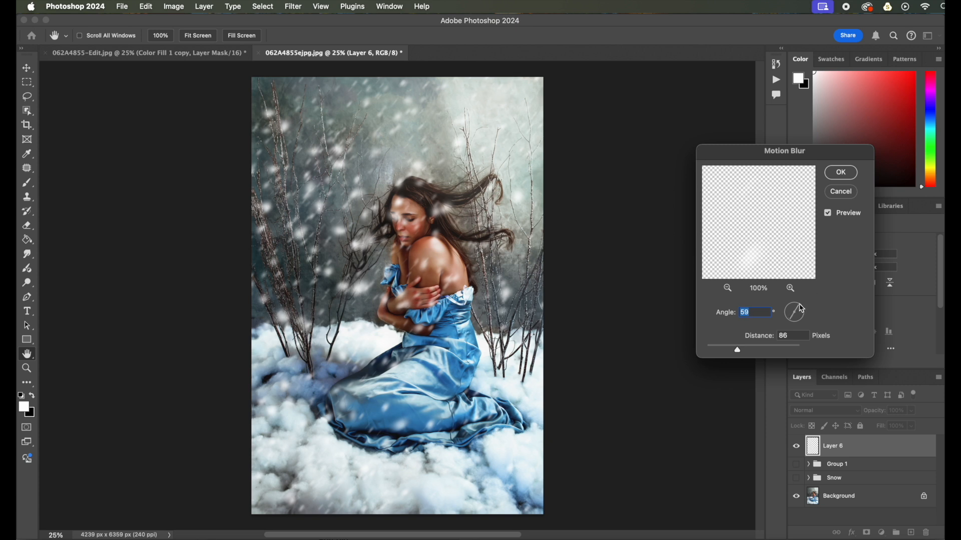
left_click_drag(803, 310, 806, 312)
mouse_move(738, 351)
left_mouse_down()
mouse_move(703, 352)
mouse_move(731, 353)
left_mouse_up()
mouse_move(733, 353)
left_mouse_down()
mouse_move(789, 354)
mouse_move(771, 354)
left_mouse_up()
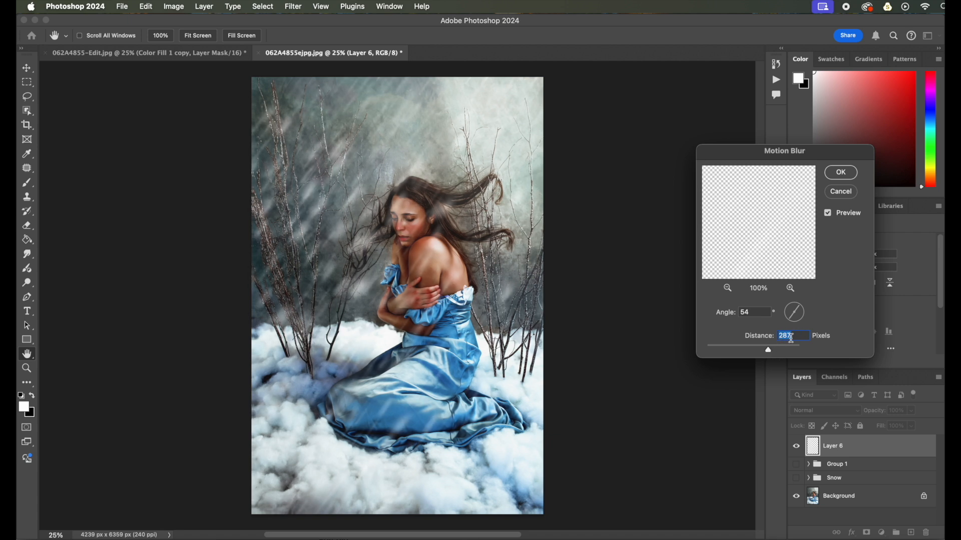
left_click_drag(769, 354, 740, 353)
left_click_drag(739, 354, 741, 353)
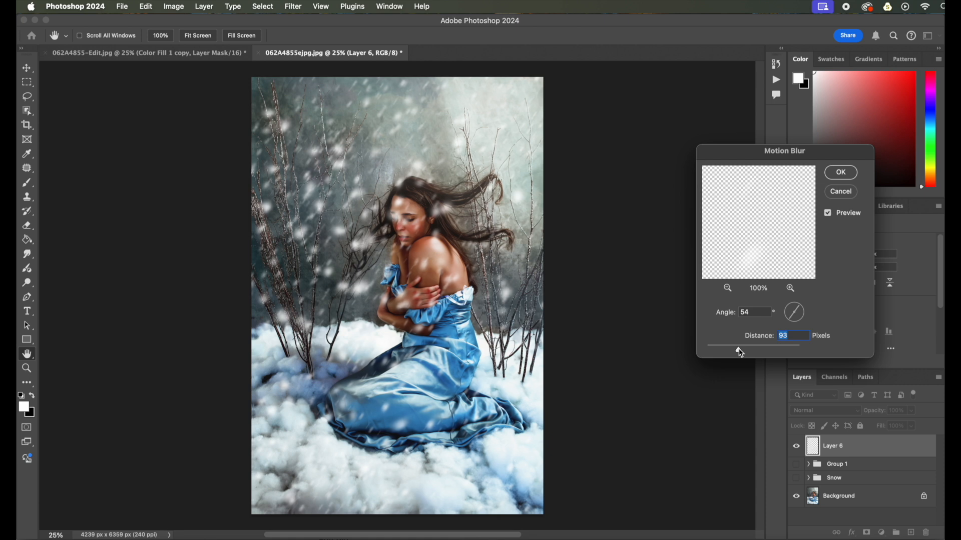
left_click(846, 179)
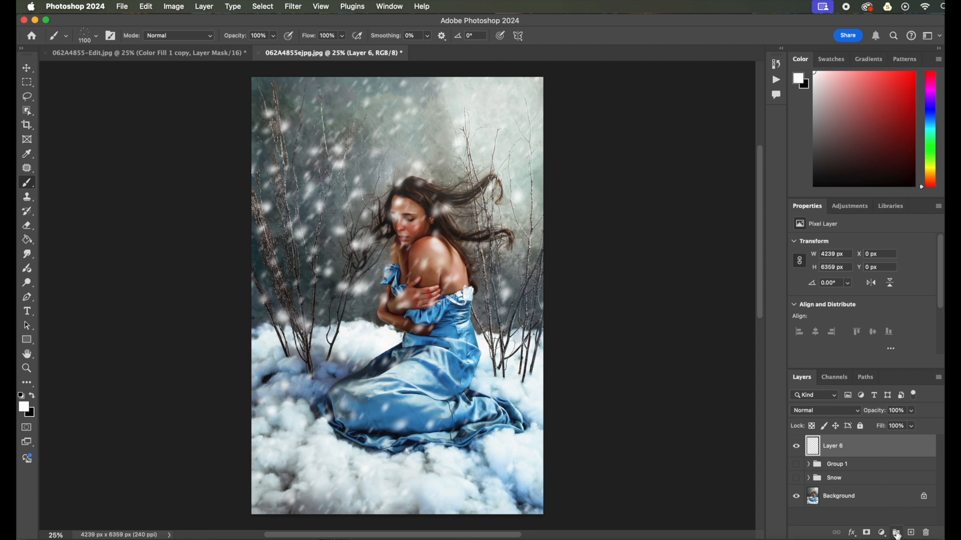
Add a new layer and paint fine snow strokes over the figure with a 500 px brush
left_click(911, 533)
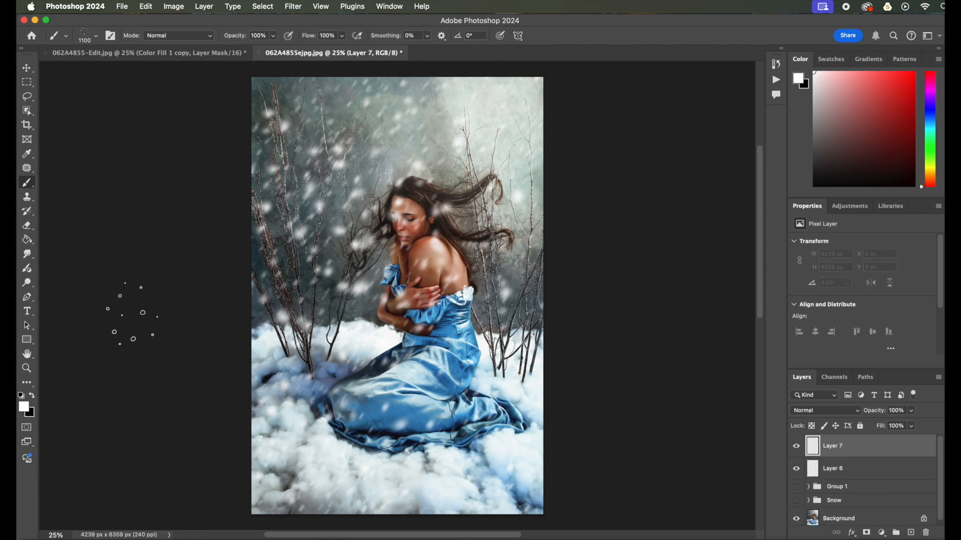
key("bracketleft")
key("bracketleft")
key("bracketleft")
left_click_drag(308, 324, 313, 278)
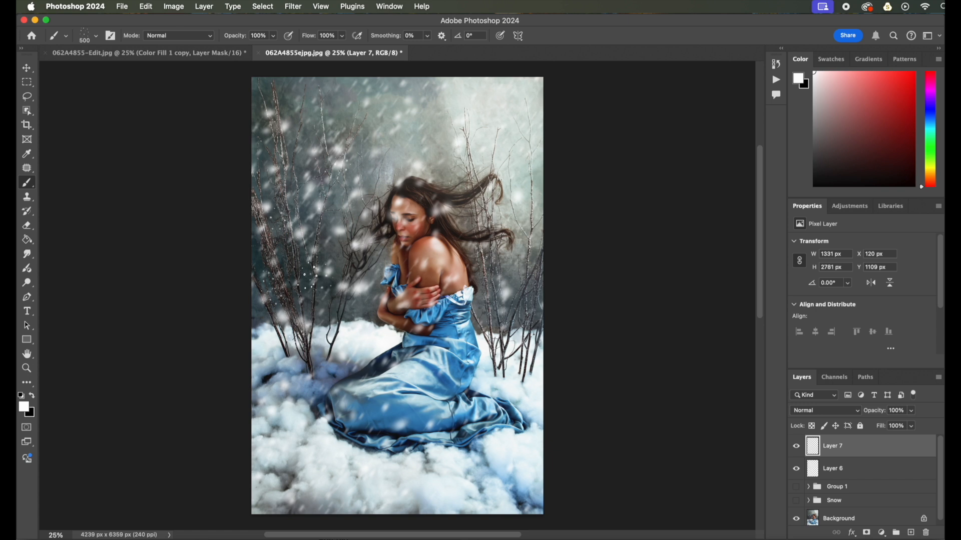
left_click_drag(349, 341, 391, 398)
left_click_drag(313, 392, 340, 312)
left_click(269, 403)
left_click_drag(392, 271, 328, 303)
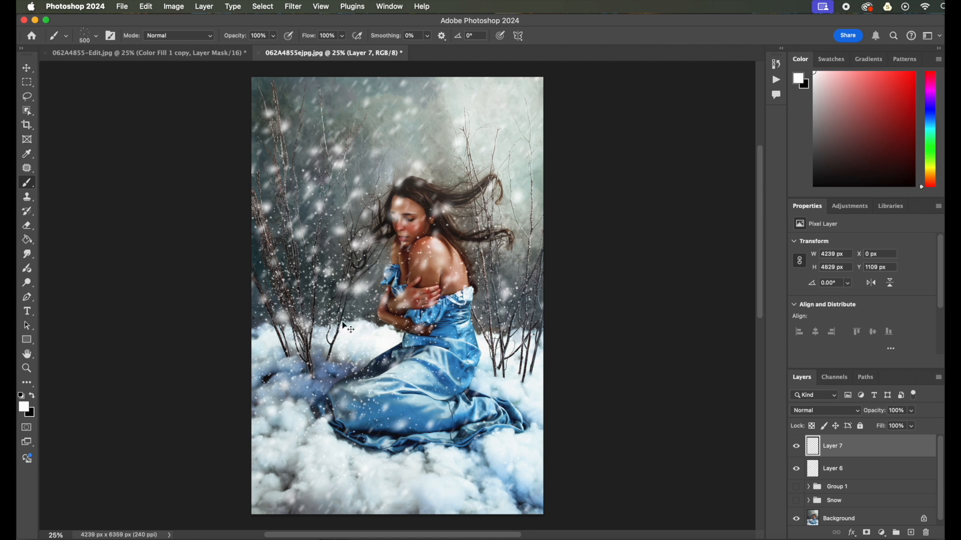
Undo the last stroke and dab a few small flakes near the top with a 700 px brush
key("super+z")
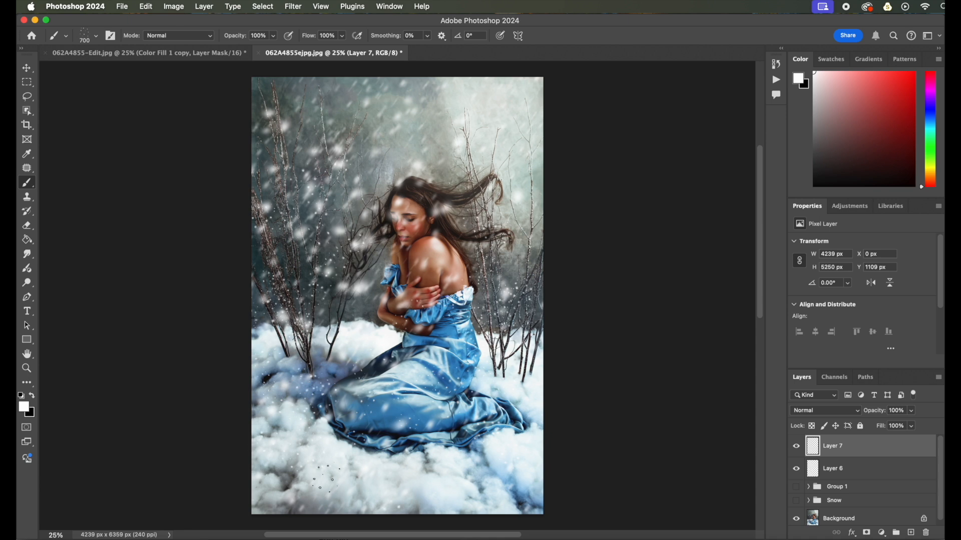
left_click(288, 123)
left_click(400, 118)
Select the blurred snow layer and add a layer mask to it
left_click(856, 470)
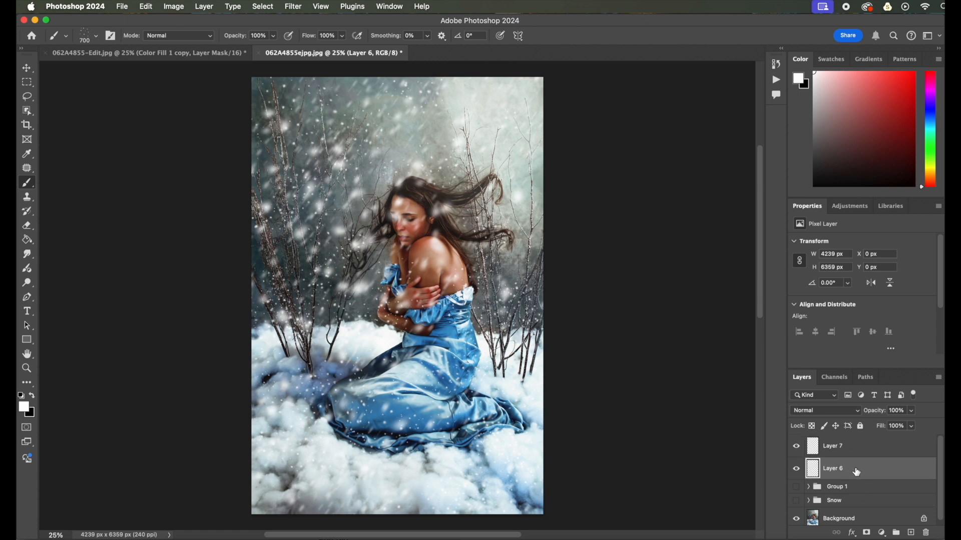
left_click(867, 535)
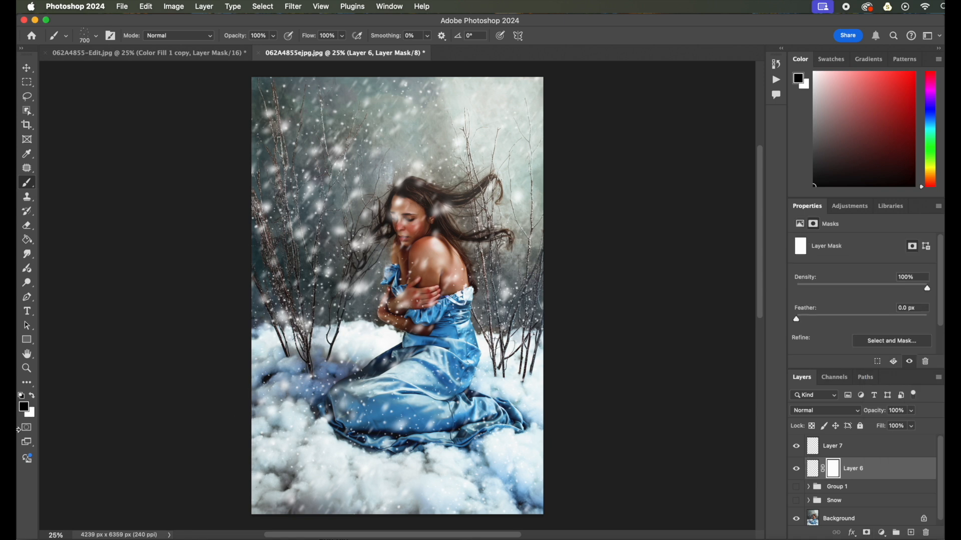
Switch to black and paint on Layer 6's mask with a soft round brush at lowered opacity to hide snow over the woman's face and arms
key("x")
left_click(96, 35)
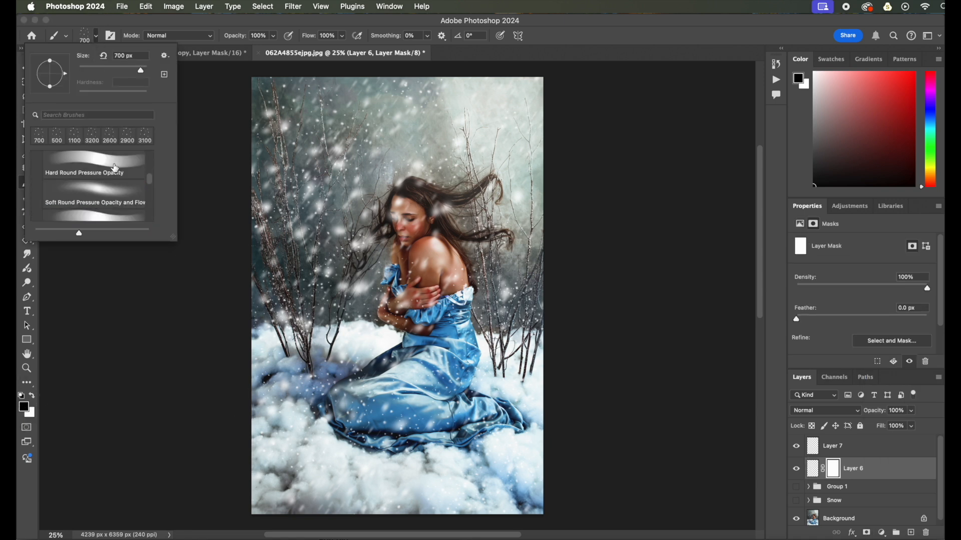
scroll(115, 168, "up", 5)
left_click(102, 176)
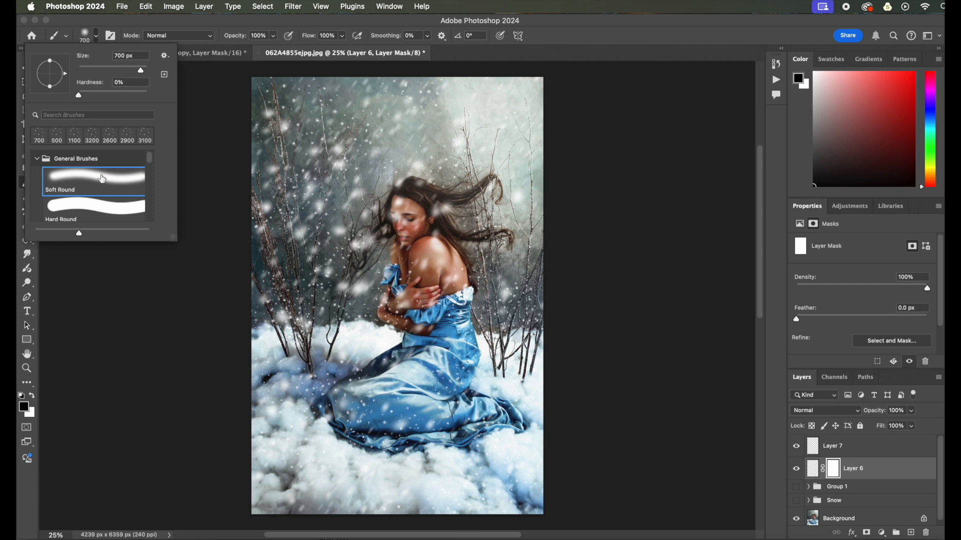
left_click(27, 489)
left_click(273, 36)
left_click_drag(265, 50, 259, 52)
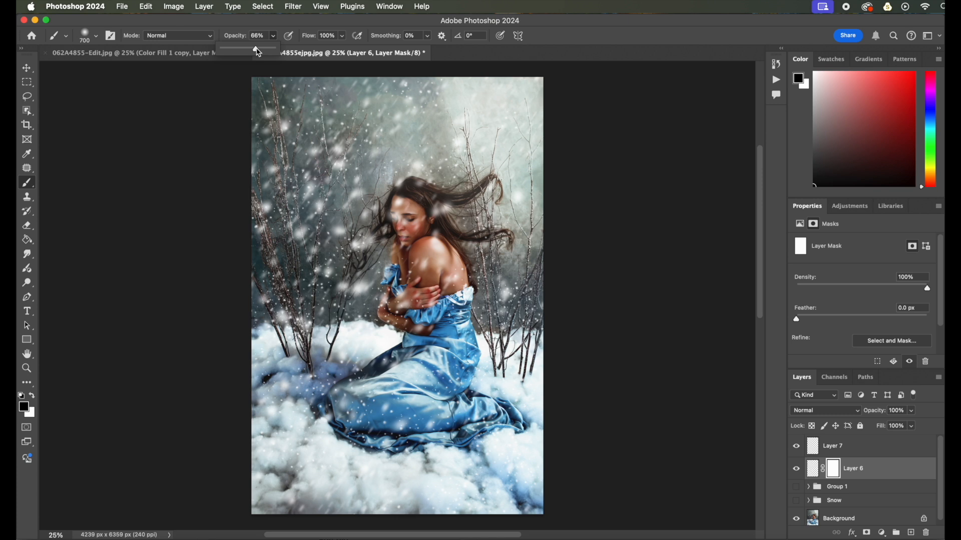
mouse_move(412, 234)
left_mouse_down()
mouse_move(389, 210)
mouse_move(400, 230)
mouse_move(410, 227)
mouse_move(409, 201)
left_mouse_up()
left_click_drag(396, 287, 414, 321)
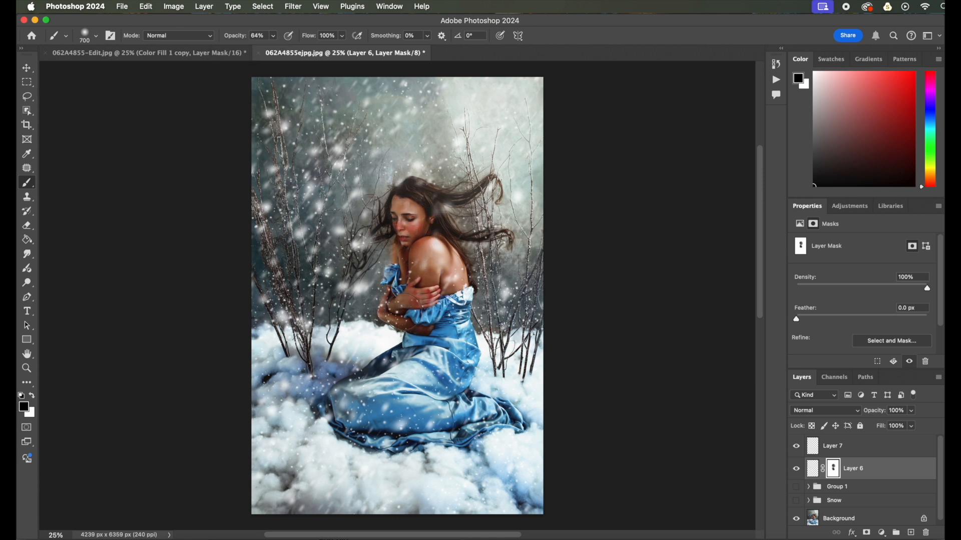
Hide Layer 7 and paint more of Layer 6's mask to remove snow from the woman's body
left_click(835, 451)
left_click(796, 447)
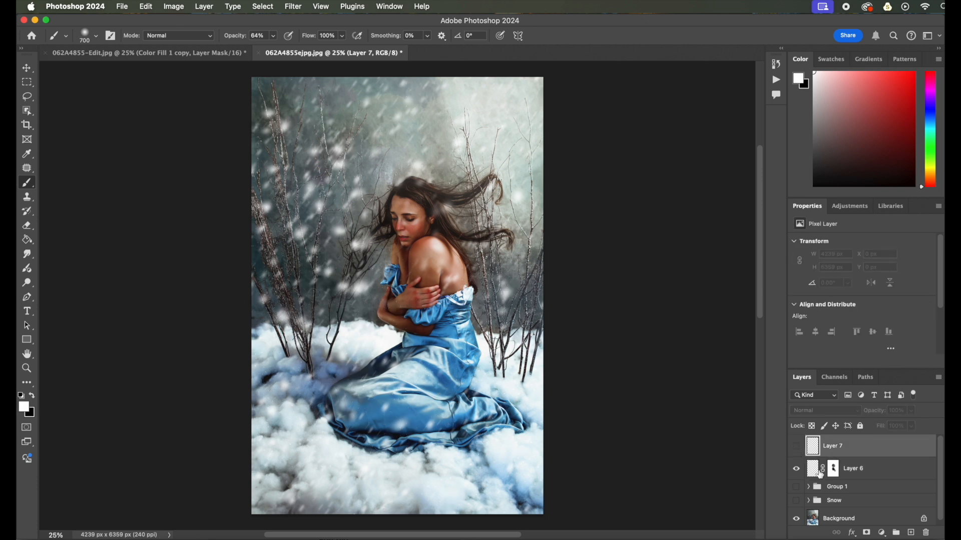
left_click(834, 471)
mouse_move(393, 284)
left_mouse_down()
mouse_move(442, 341)
mouse_move(386, 409)
mouse_move(403, 427)
mouse_move(404, 387)
mouse_move(511, 421)
left_mouse_up()
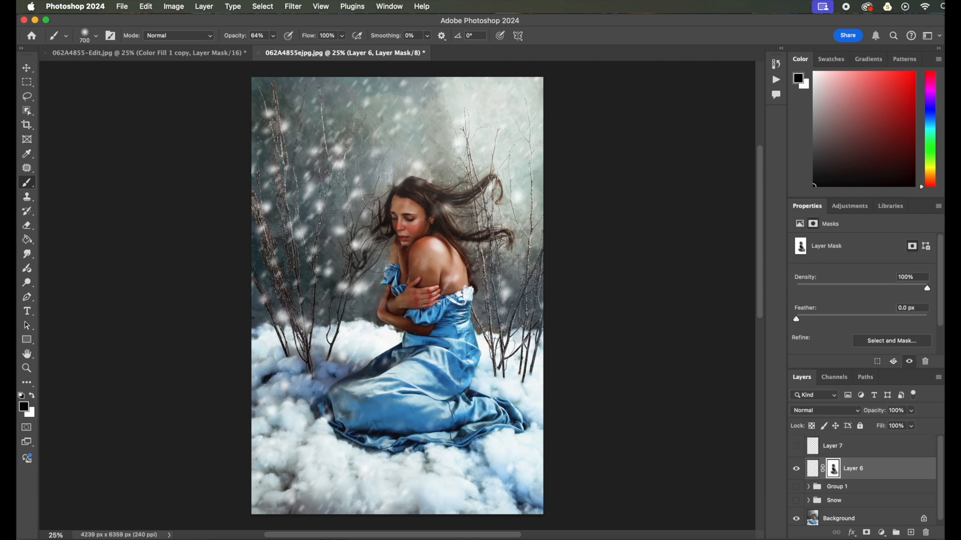
Enlarge the brush to 1200 px, set opacity to 24%, and lightly mask Layer 6's snow around the branches near her face
key("bracketright")
key("bracketright")
key("bracketright")
key("bracketright")
key("bracketright")
left_click(273, 36)
left_click_drag(262, 52, 251, 52)
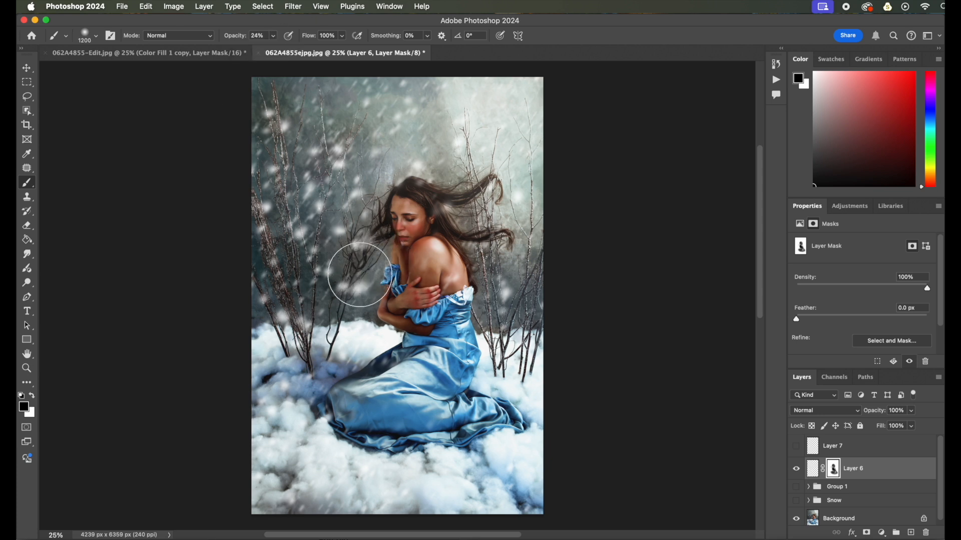
mouse_move(361, 294)
left_mouse_down()
mouse_move(404, 182)
mouse_move(491, 290)
mouse_move(369, 240)
left_mouse_up()
left_click(328, 154)
left_click(328, 154)
left_click(328, 154)
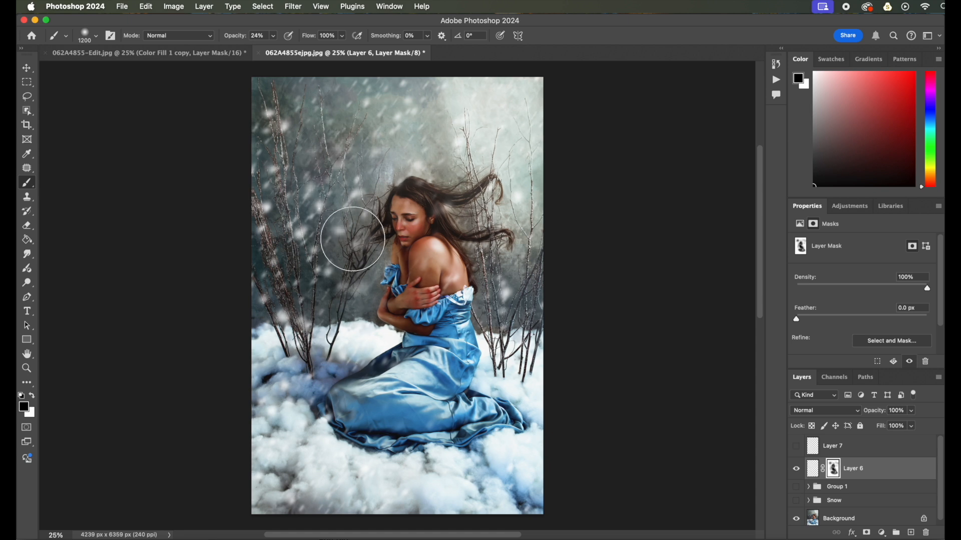
Show Layer 7 again, select it, and add a layer mask to it
left_click(796, 446)
left_click(843, 447)
key("x")
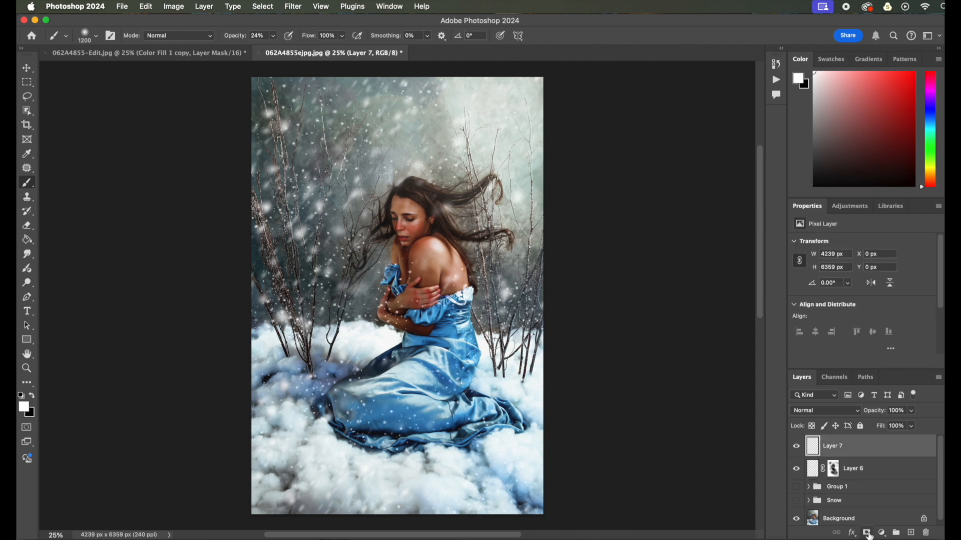
left_click(868, 533)
Paint black on Layer 7's mask at 65% opacity to hide snow over the woman's arms and body
key("x")
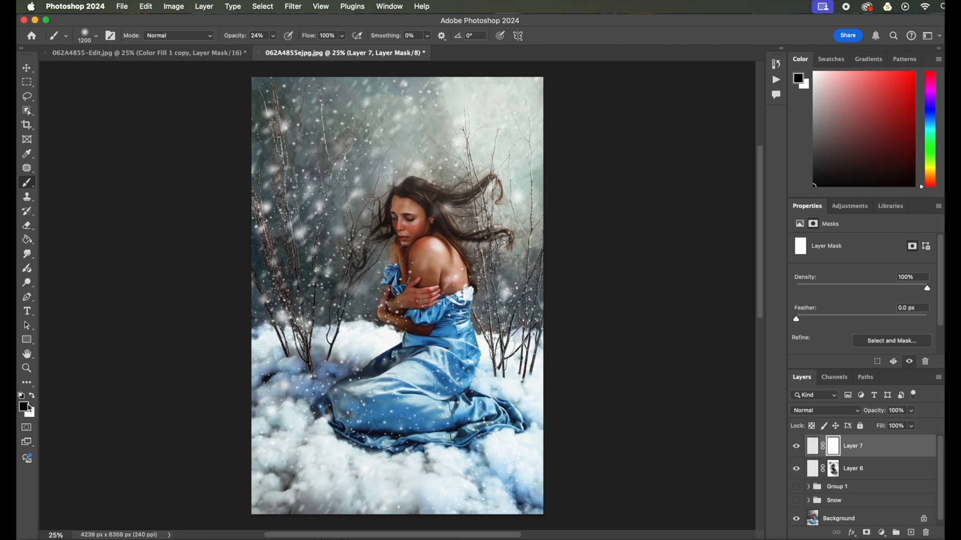
left_click(406, 277)
left_click_drag(405, 277, 410, 307)
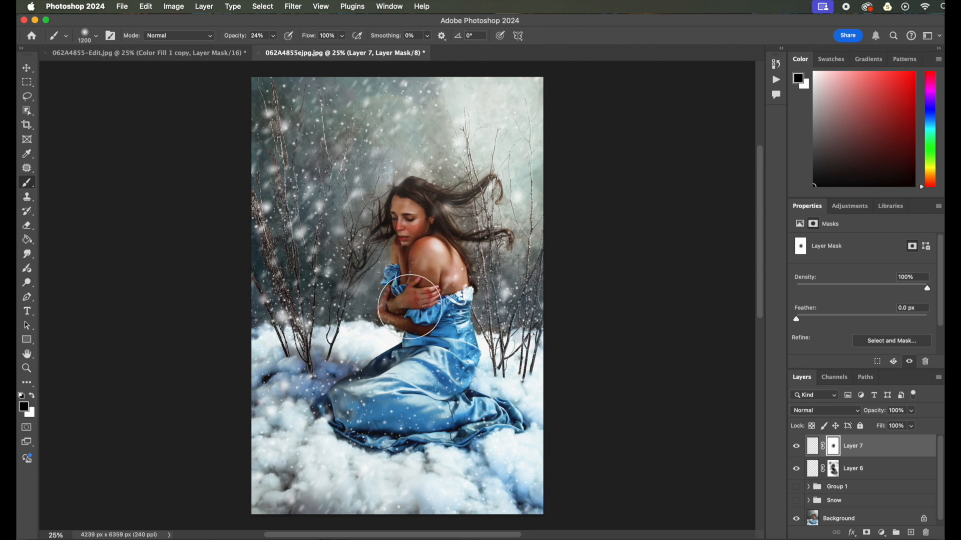
left_click_drag(273, 36, 296, 54)
mouse_move(420, 412)
left_mouse_down()
mouse_move(359, 400)
mouse_move(387, 390)
mouse_move(351, 395)
mouse_move(437, 441)
mouse_move(498, 433)
mouse_move(448, 439)
mouse_move(324, 425)
mouse_move(379, 375)
mouse_move(385, 286)
mouse_move(378, 316)
mouse_move(436, 228)
mouse_move(442, 174)
left_mouse_up()
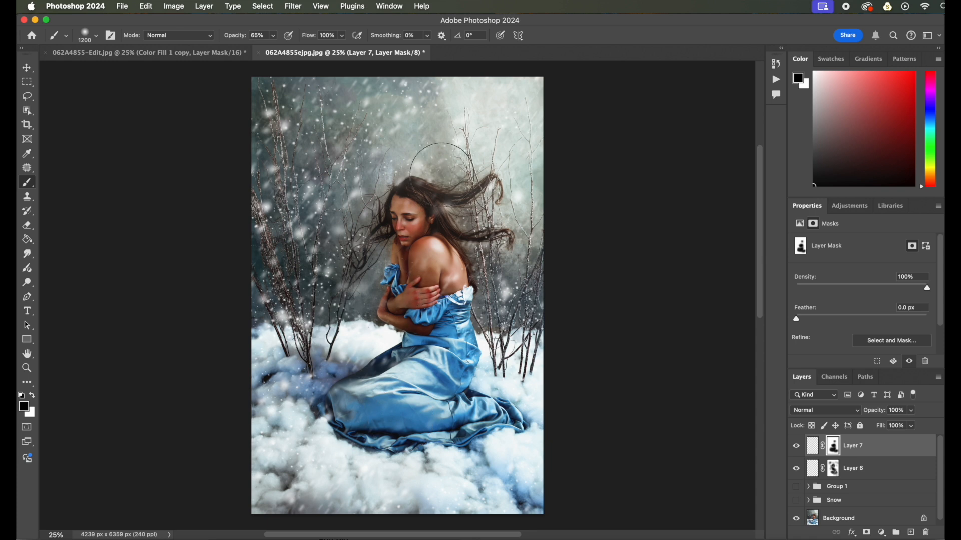
Lower the brush opacity to 26% and lightly mask Layer 7's snow along the left branches
left_click(273, 36)
left_click(252, 48)
mouse_move(316, 285)
left_mouse_down()
mouse_move(354, 253)
mouse_move(368, 212)
mouse_move(347, 124)
mouse_move(322, 105)
mouse_move(281, 109)
left_mouse_up()
Select Layer 6 together with Layer 7 and group both snow layers into a new group
left_click(876, 474, "shift")
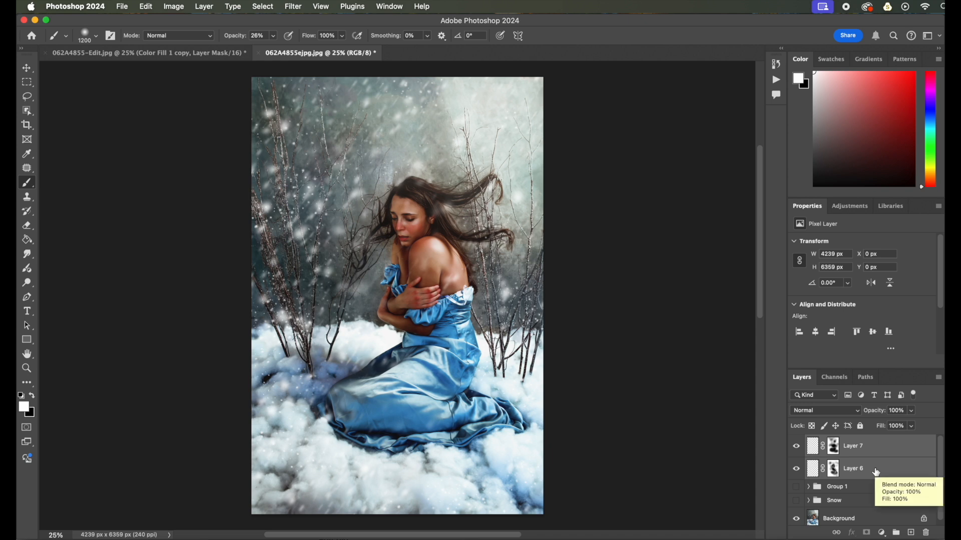
key("super+g")
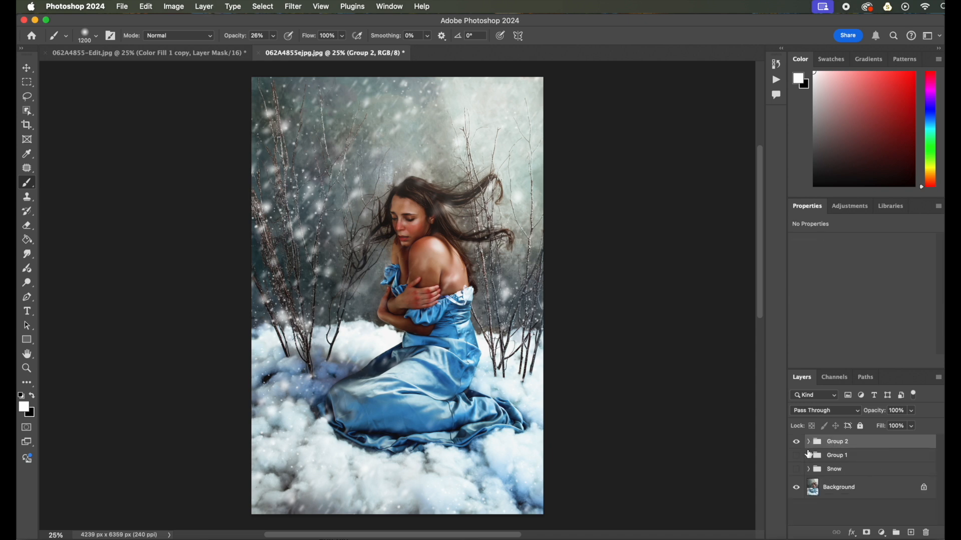
left_click(796, 443)
left_click(797, 442)
Set the new snow group's opacity to 75%
left_click(912, 411)
left_click_drag(913, 425, 902, 429)
left_click(843, 446)
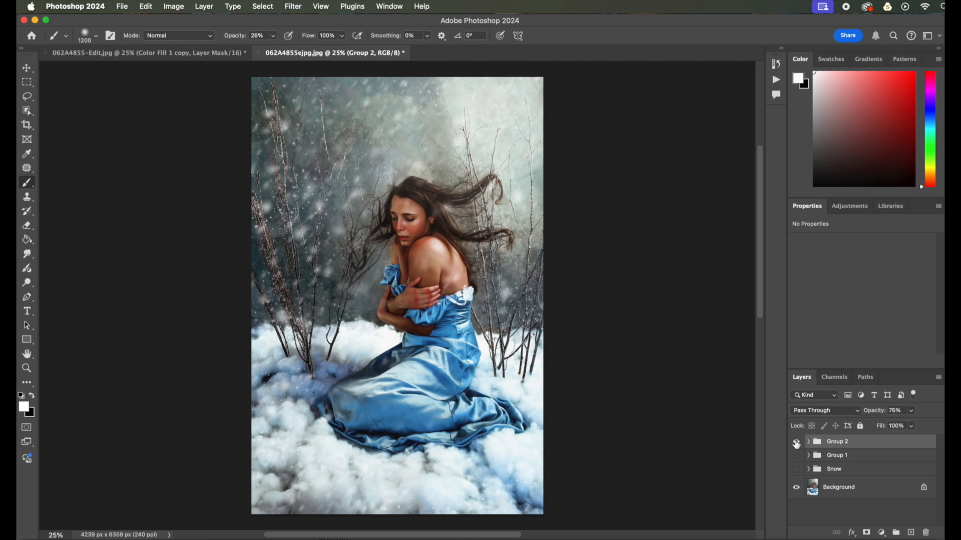
Toggle the snow group's visibility repeatedly to compare the portrait with and without the falling snow
left_click(797, 443)
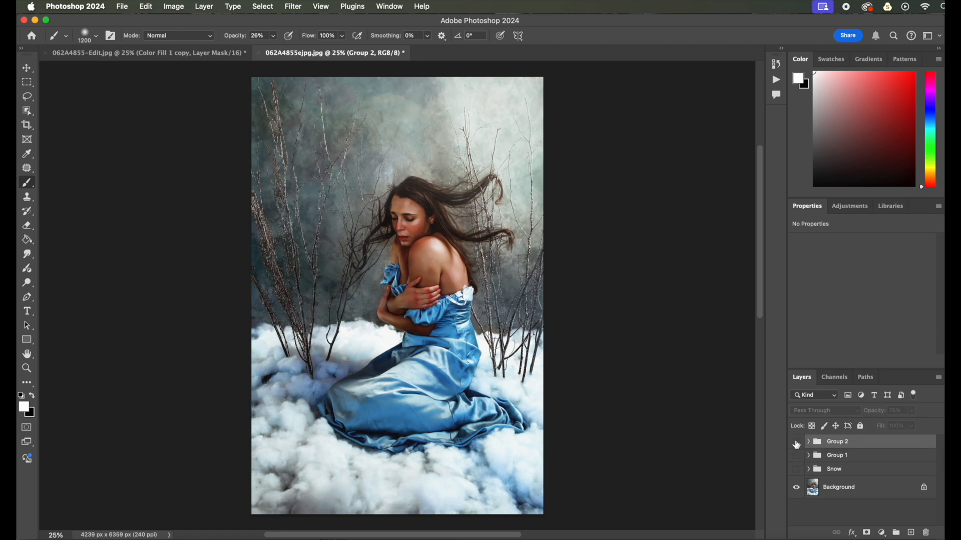
left_click(797, 444)
left_click(797, 443)
left_click(797, 444)
left_click(797, 443)
left_click(797, 443)
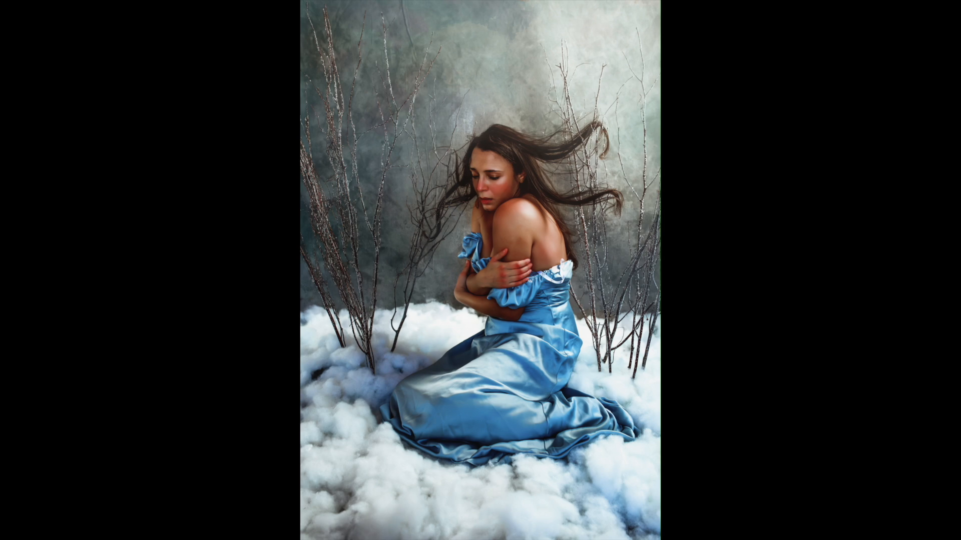